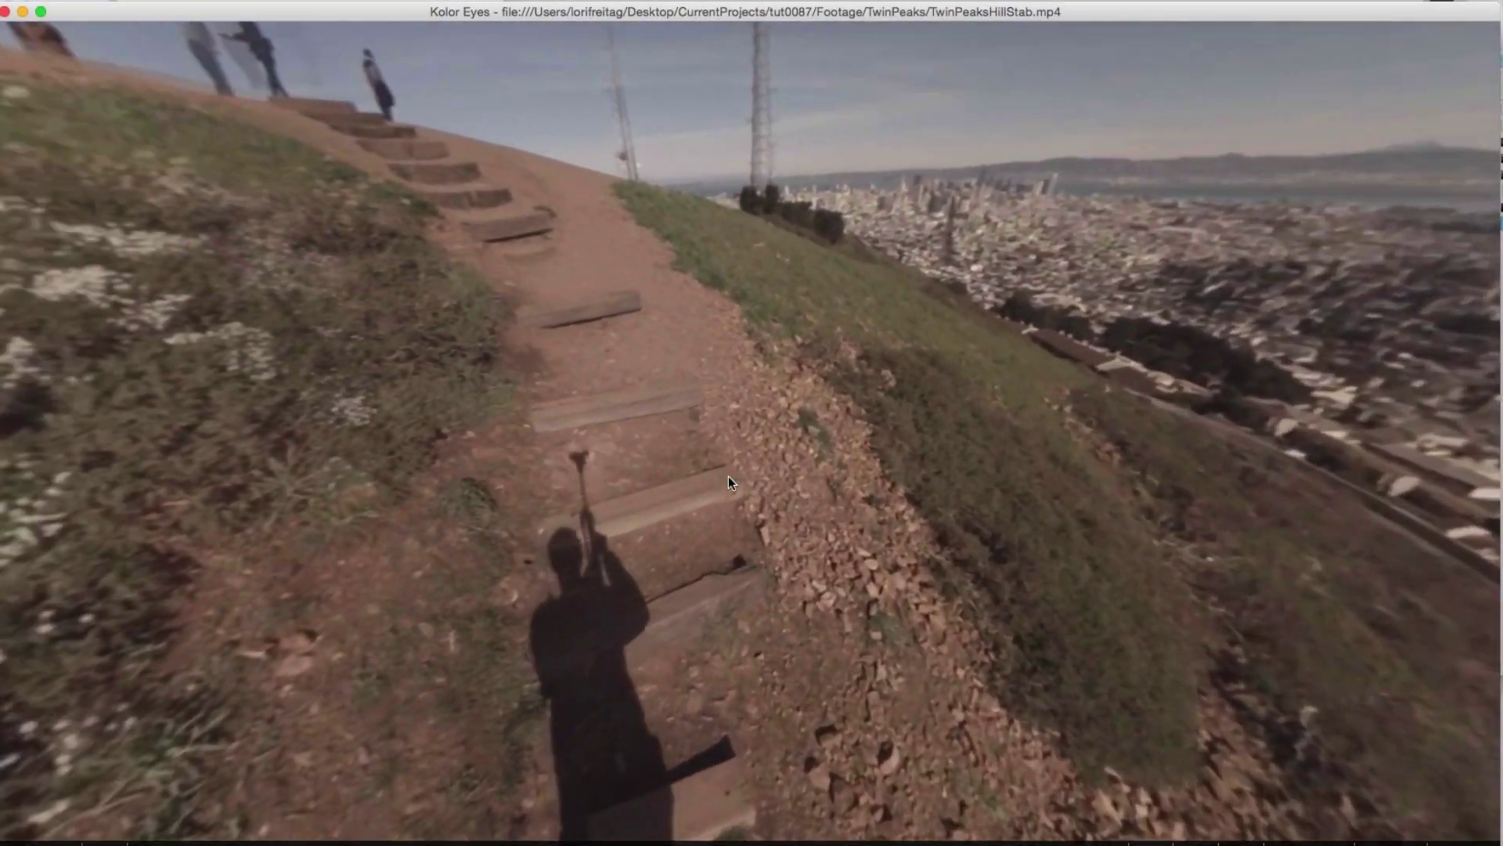
Look around the stabilized 360 clip toward the hilltop stairs, the winding road and the tower
drag(728, 476, 797, 435)
drag(148, 387, 397, 462)
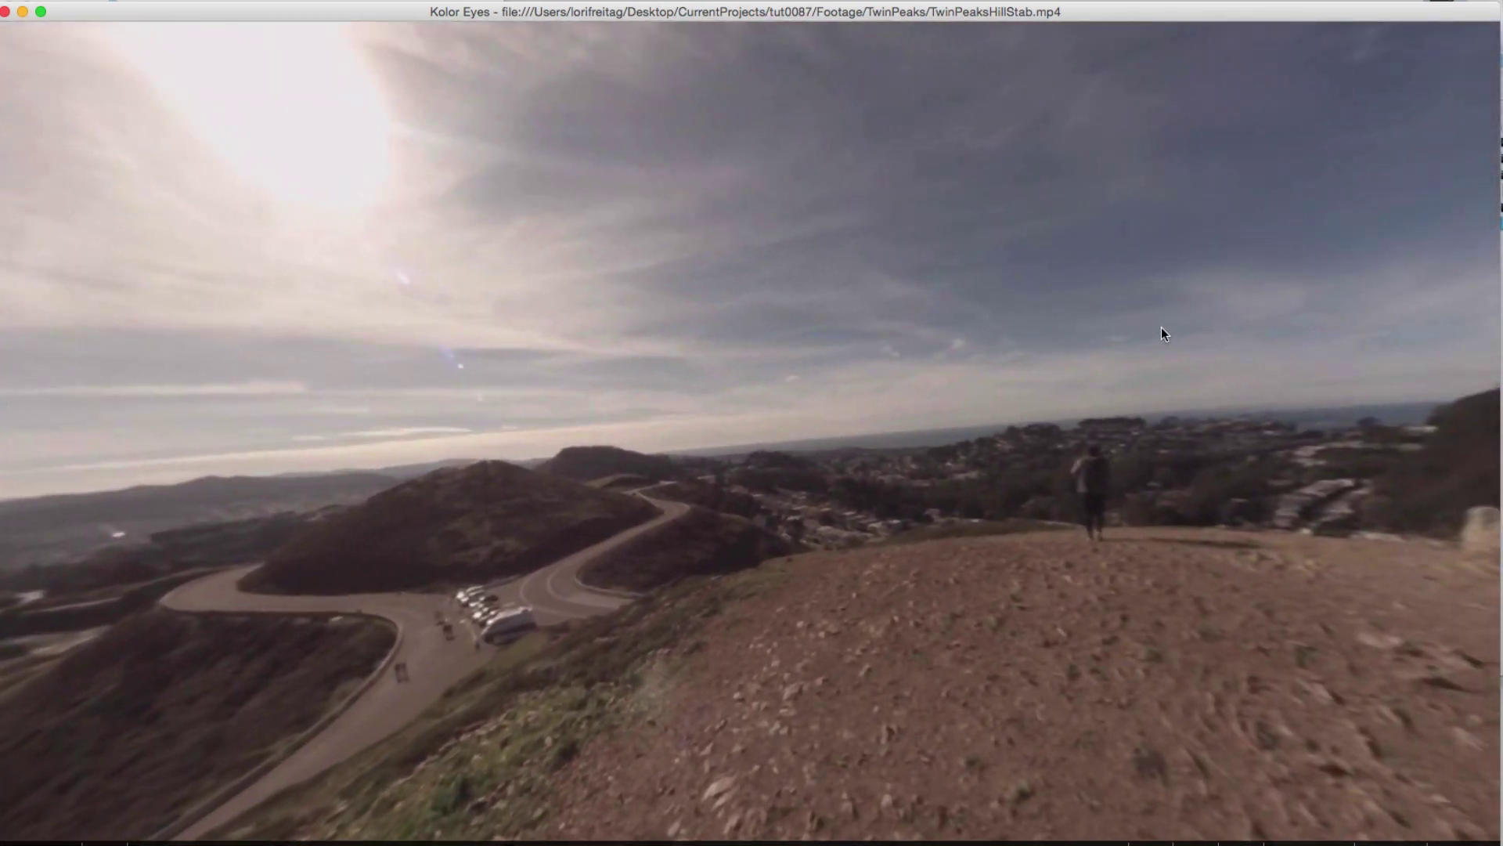
drag(1162, 329, 855, 354)
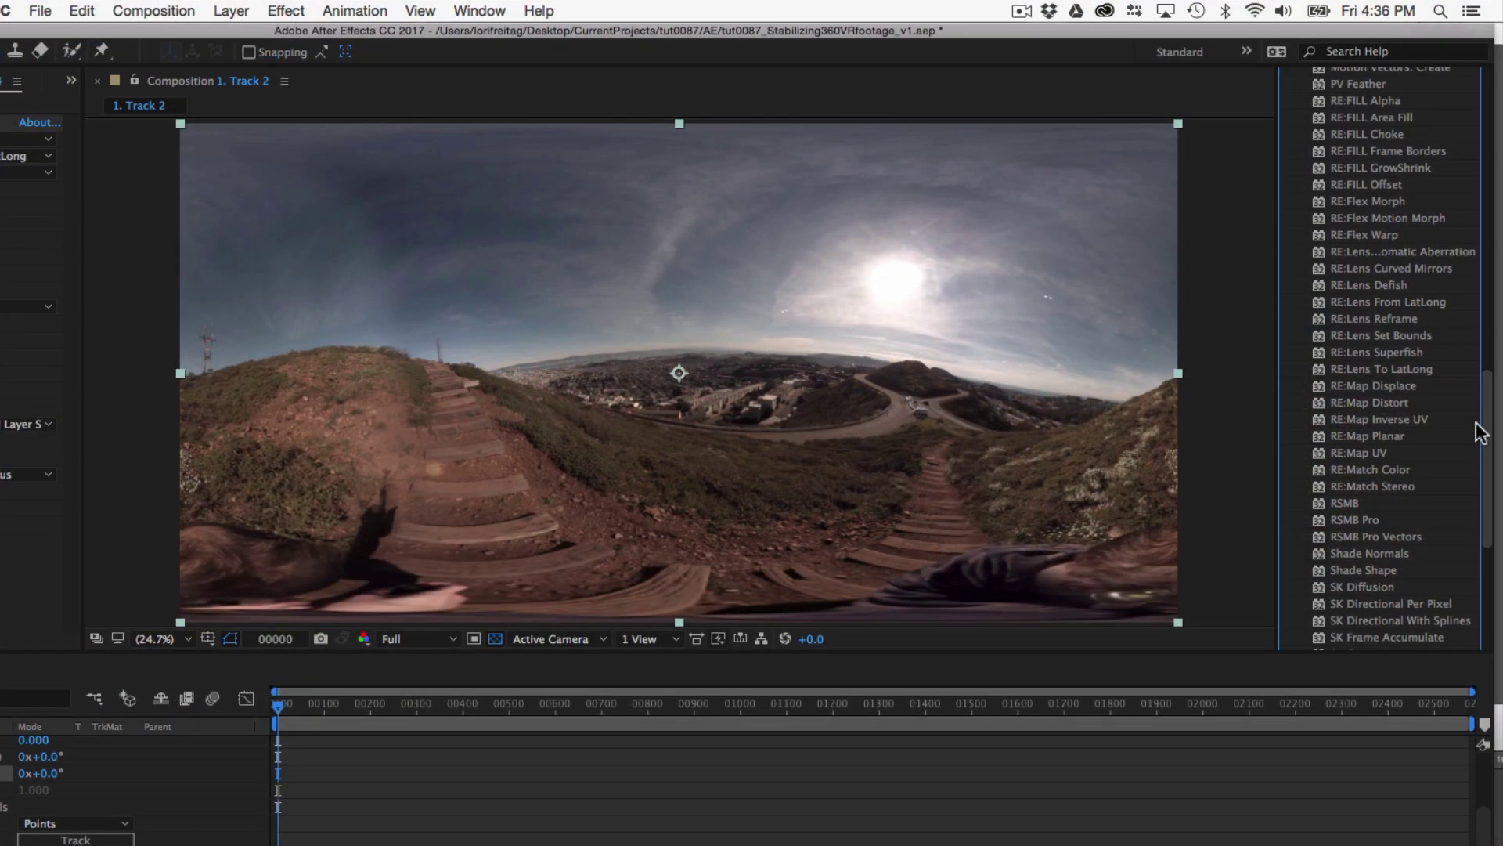
Set the preview resolution to Full and keep Projection Method on LatLong to LatLong
scroll(1478, 432, up, 1)
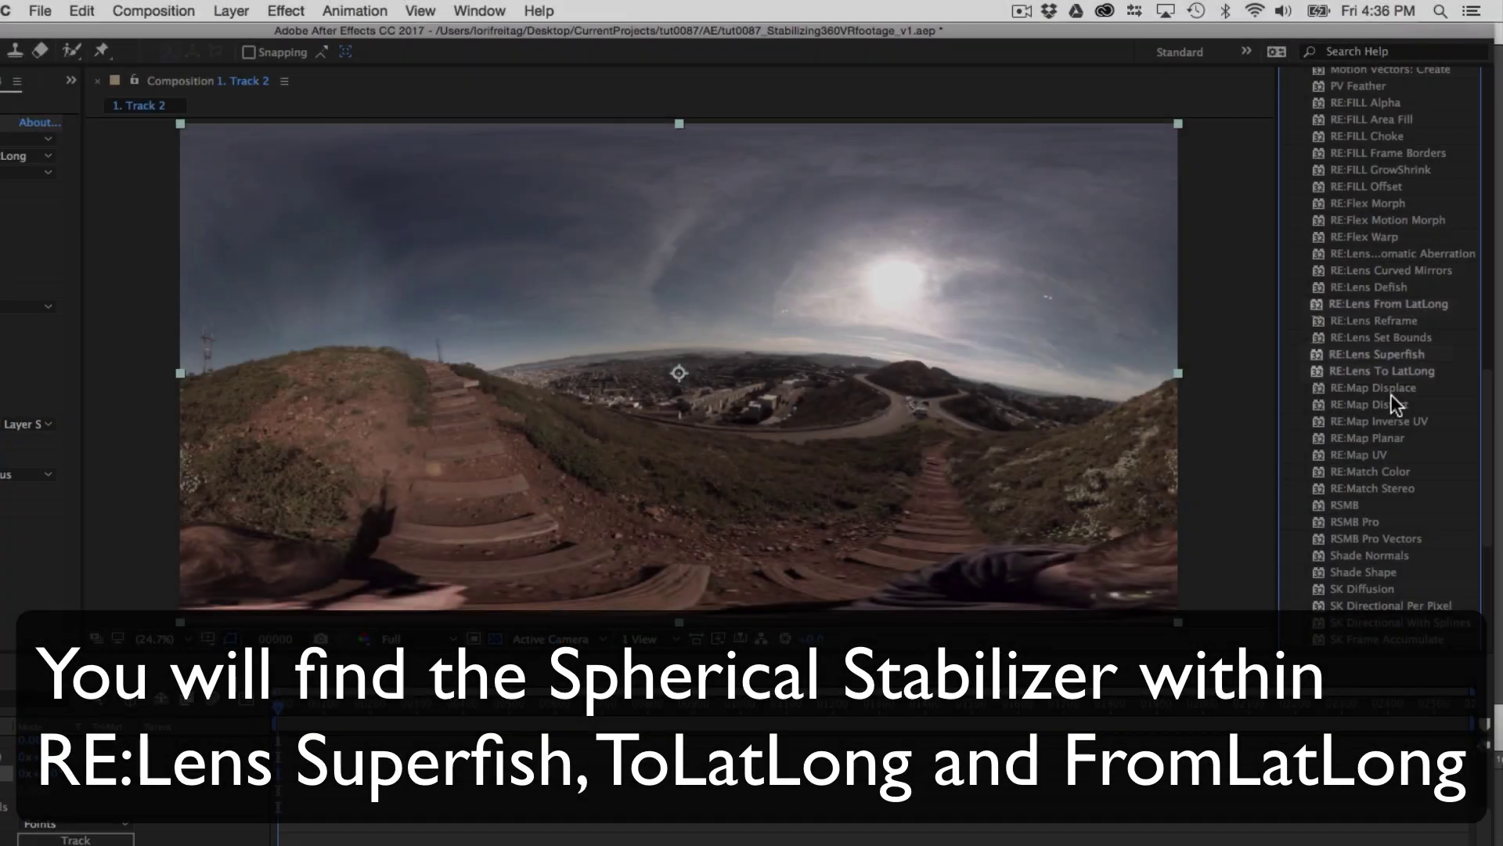
drag(583, 27, 679, 9)
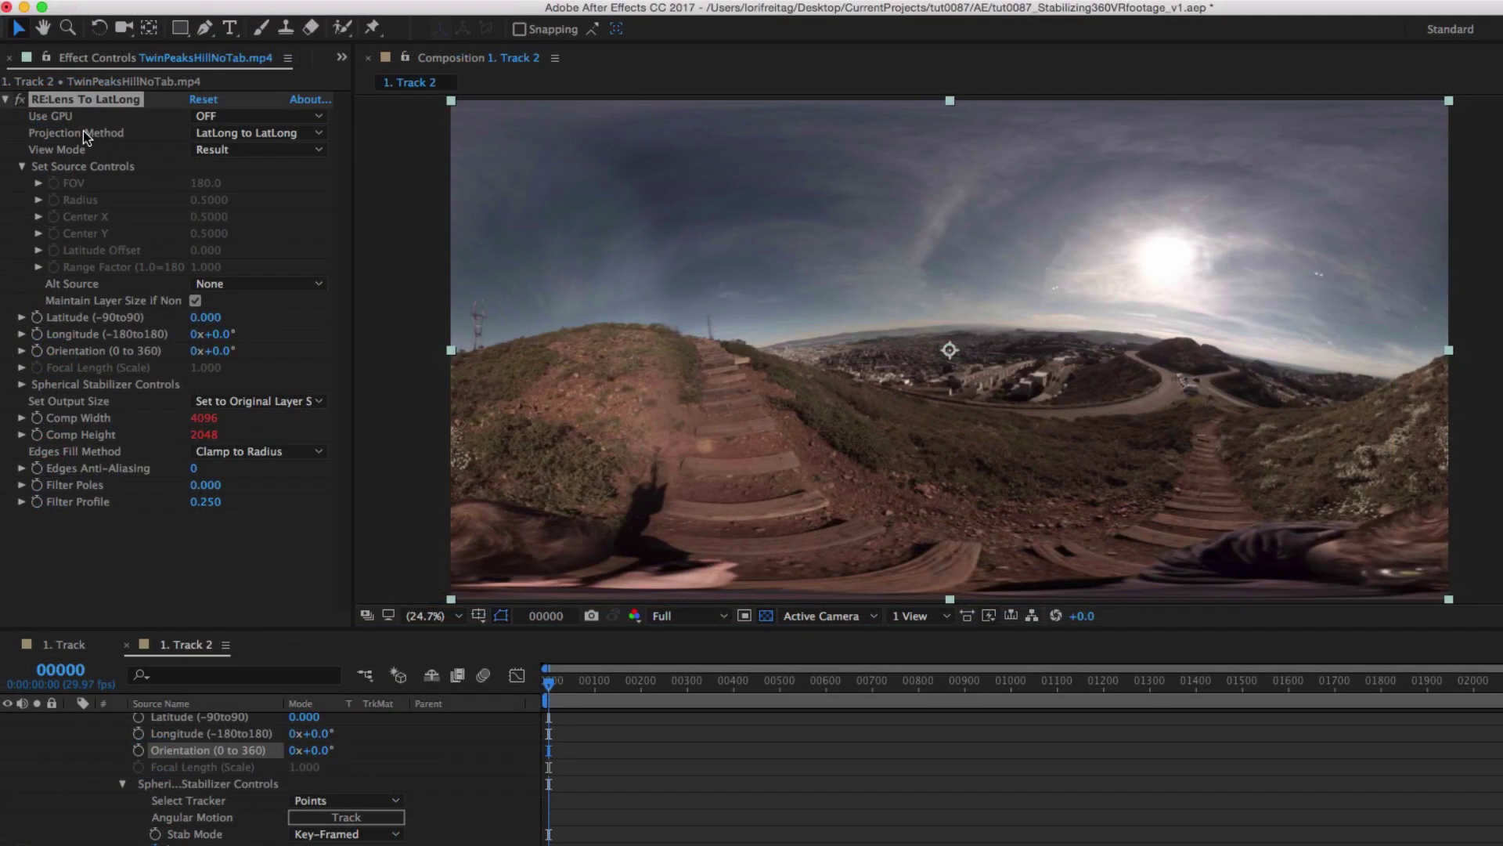
click(681, 616)
click(683, 663)
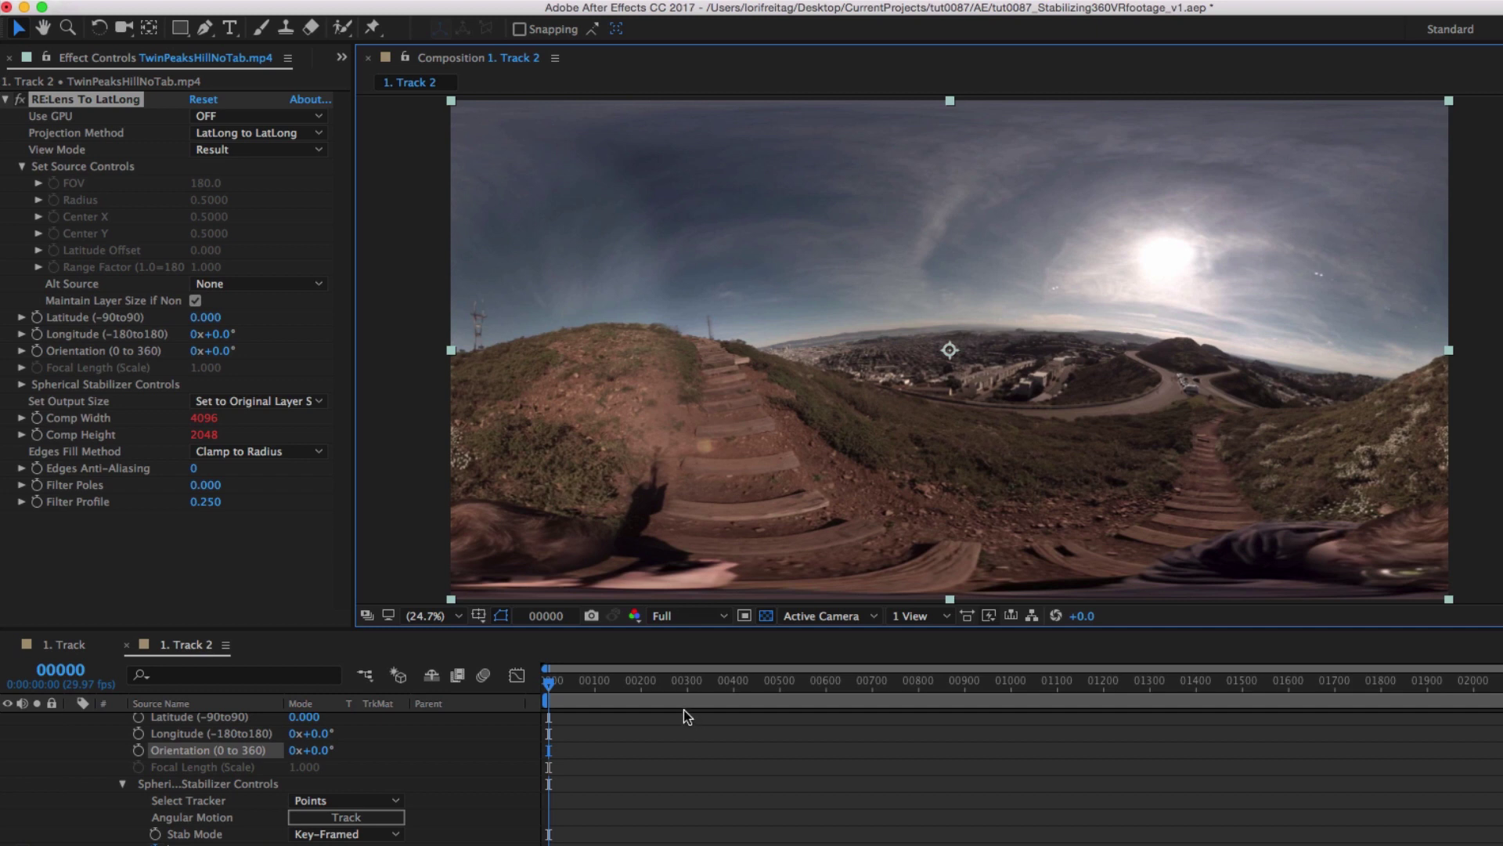
click(257, 133)
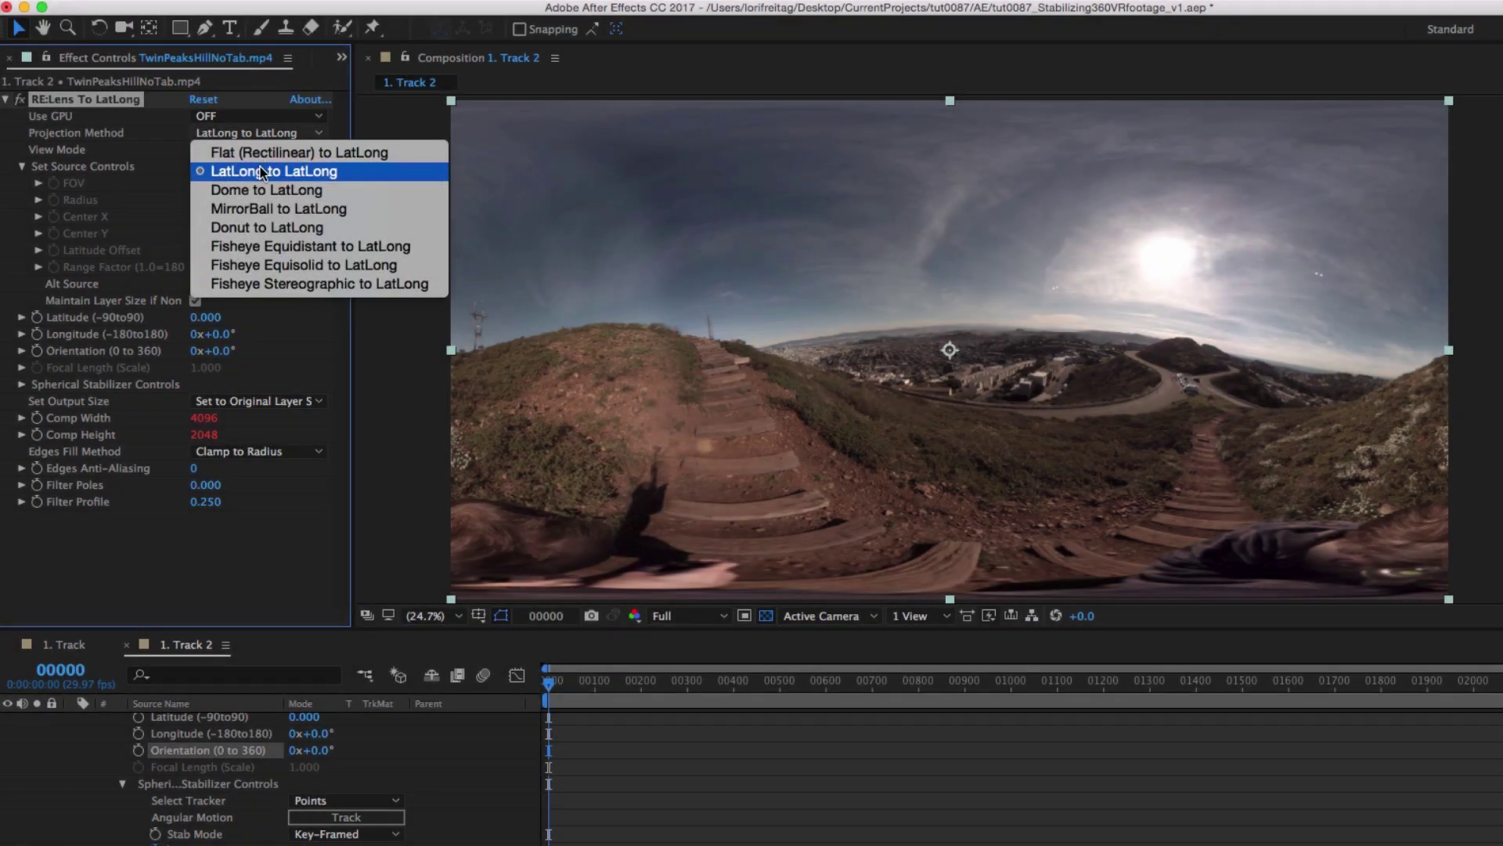
click(257, 171)
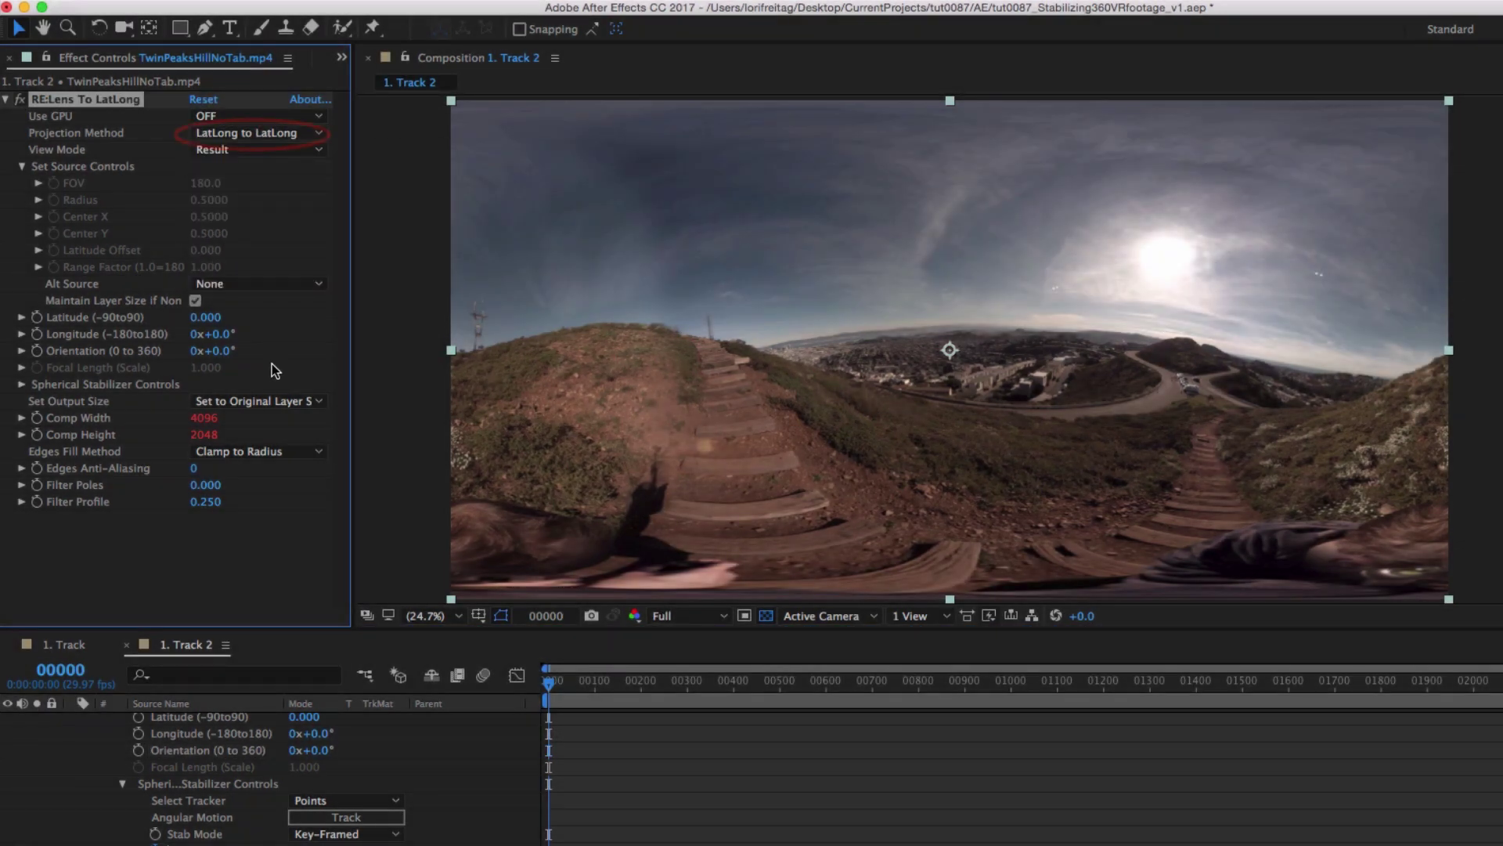
Expand Spherical Stabilizer Controls, keep Points as the tracker, and track the Angular Motion
click(21, 384)
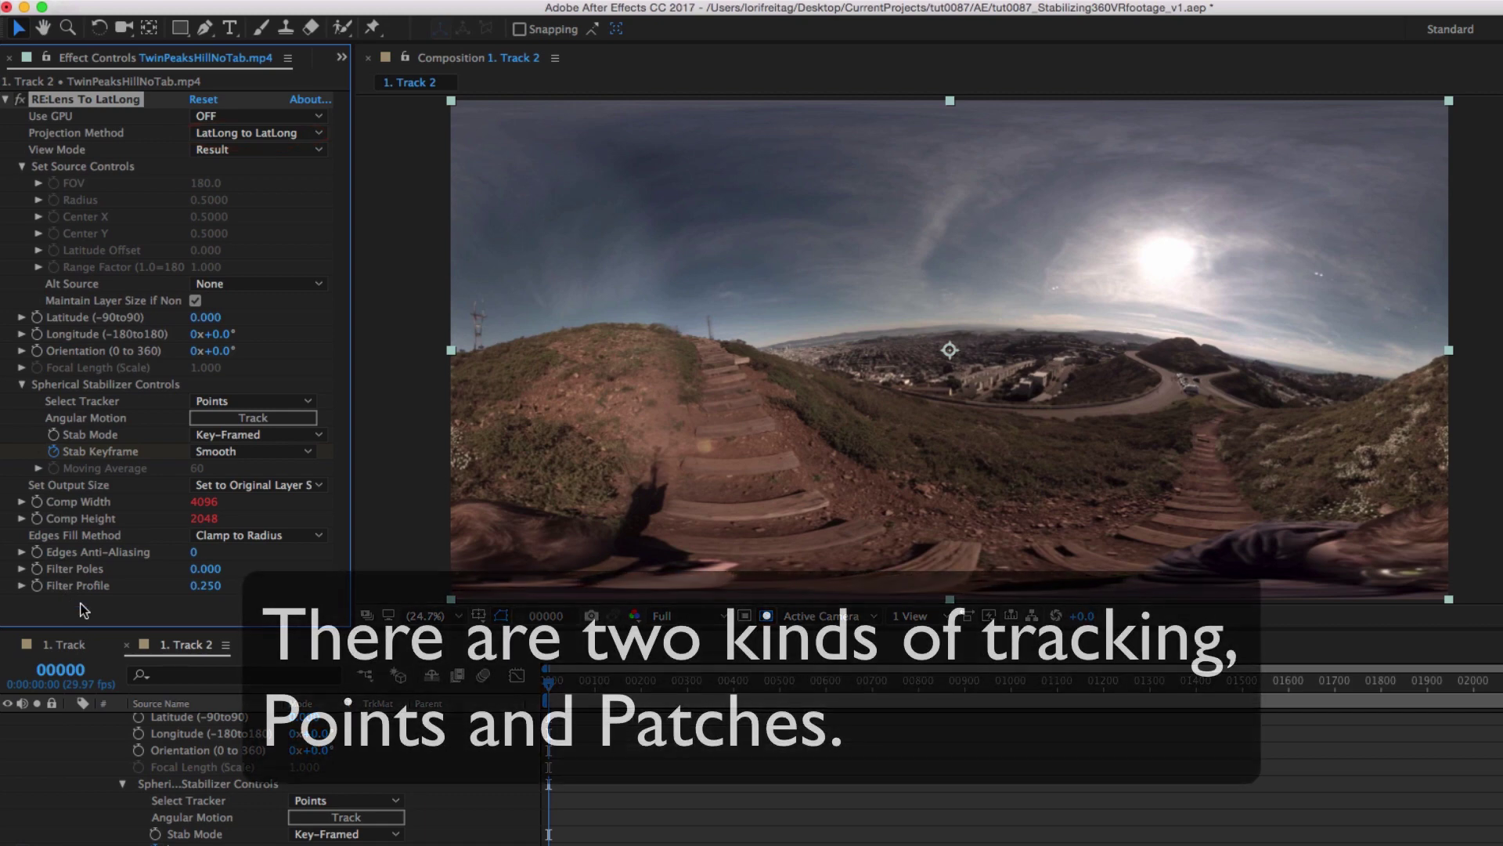
click(256, 401)
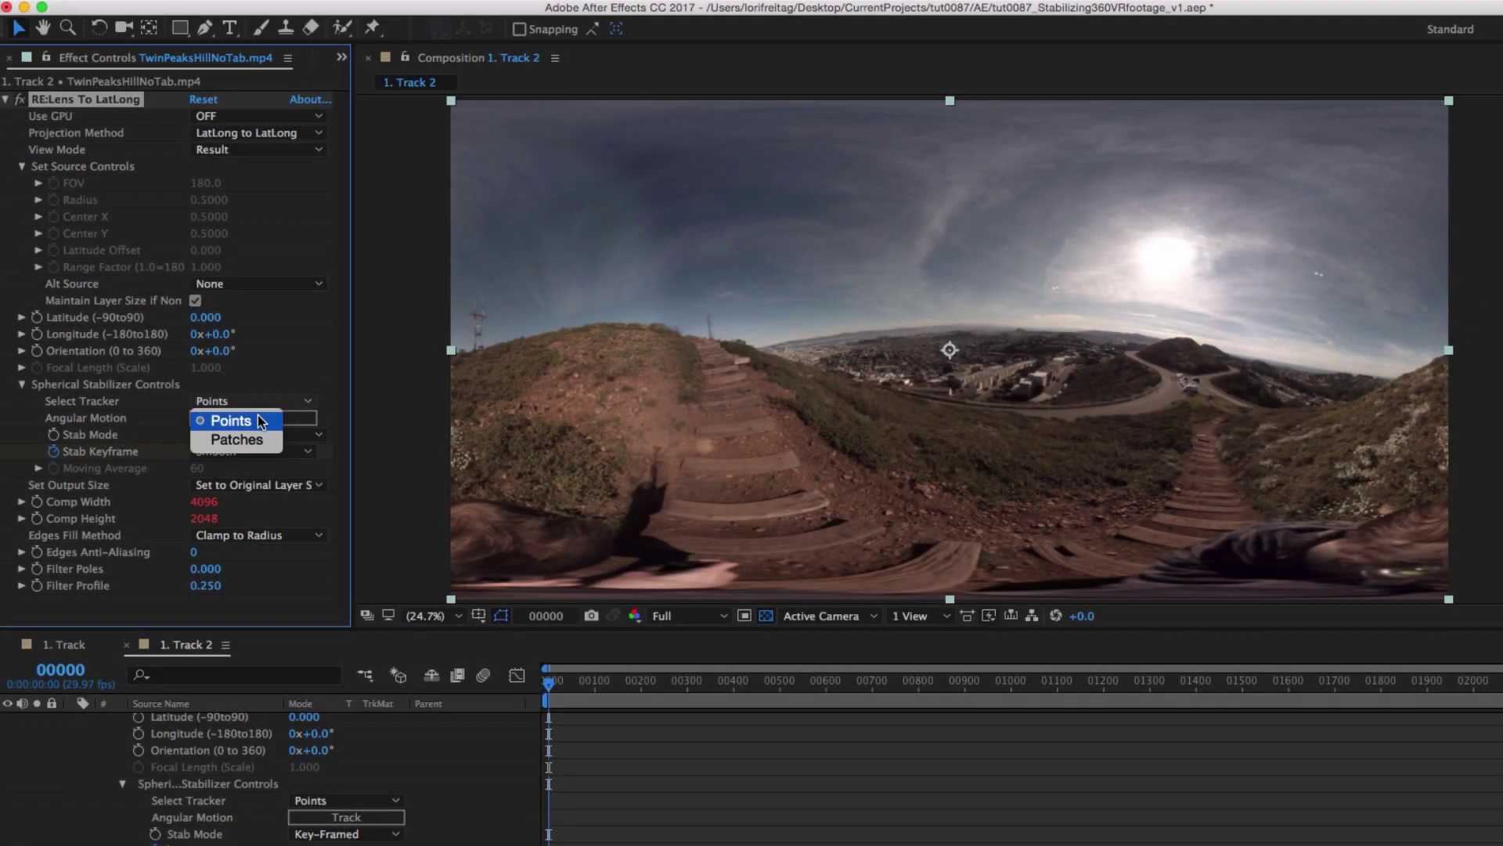
click(235, 420)
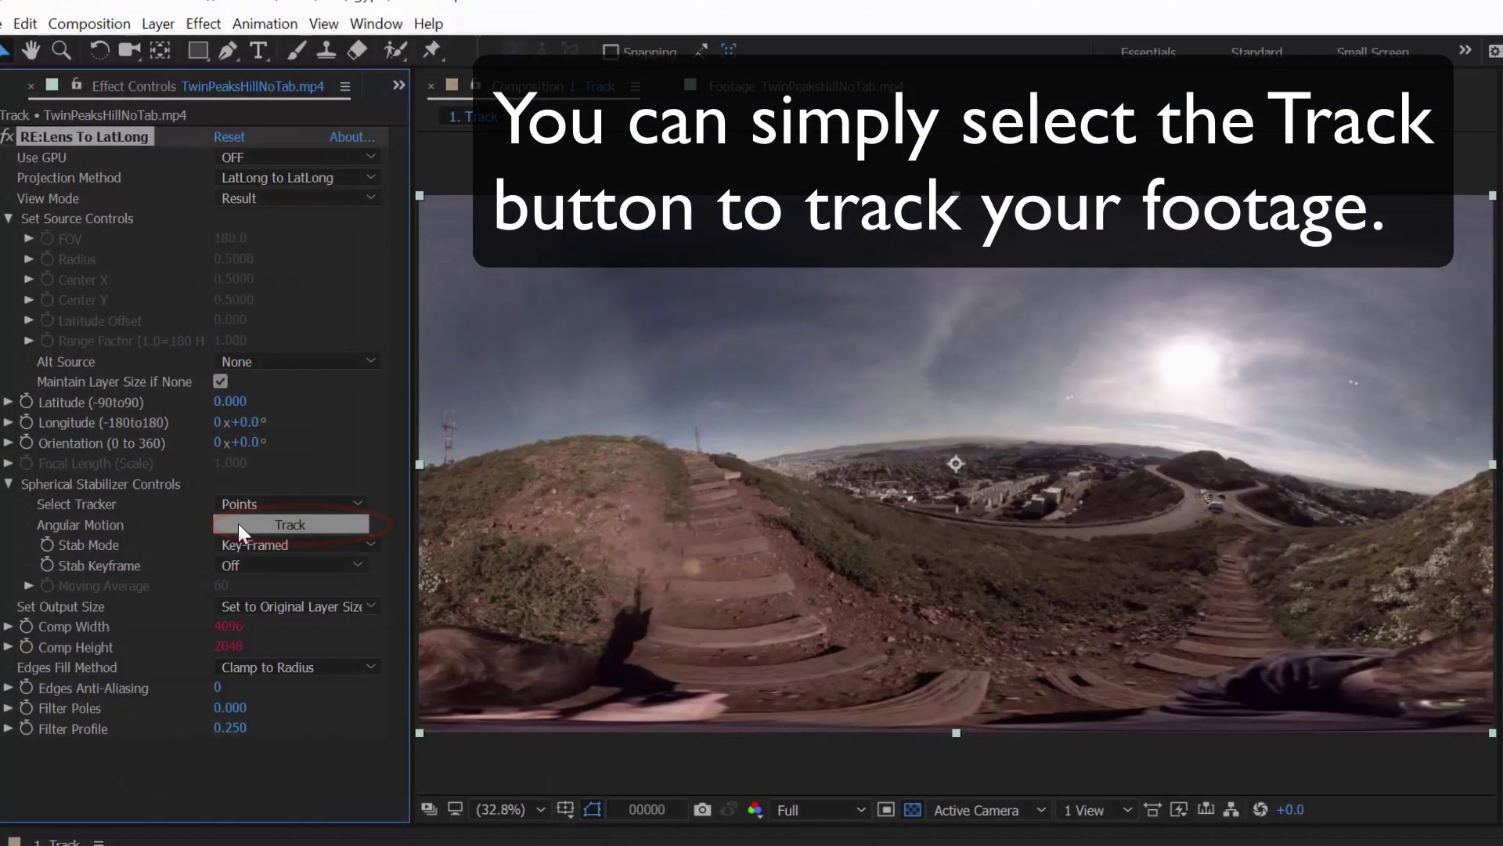
click(239, 529)
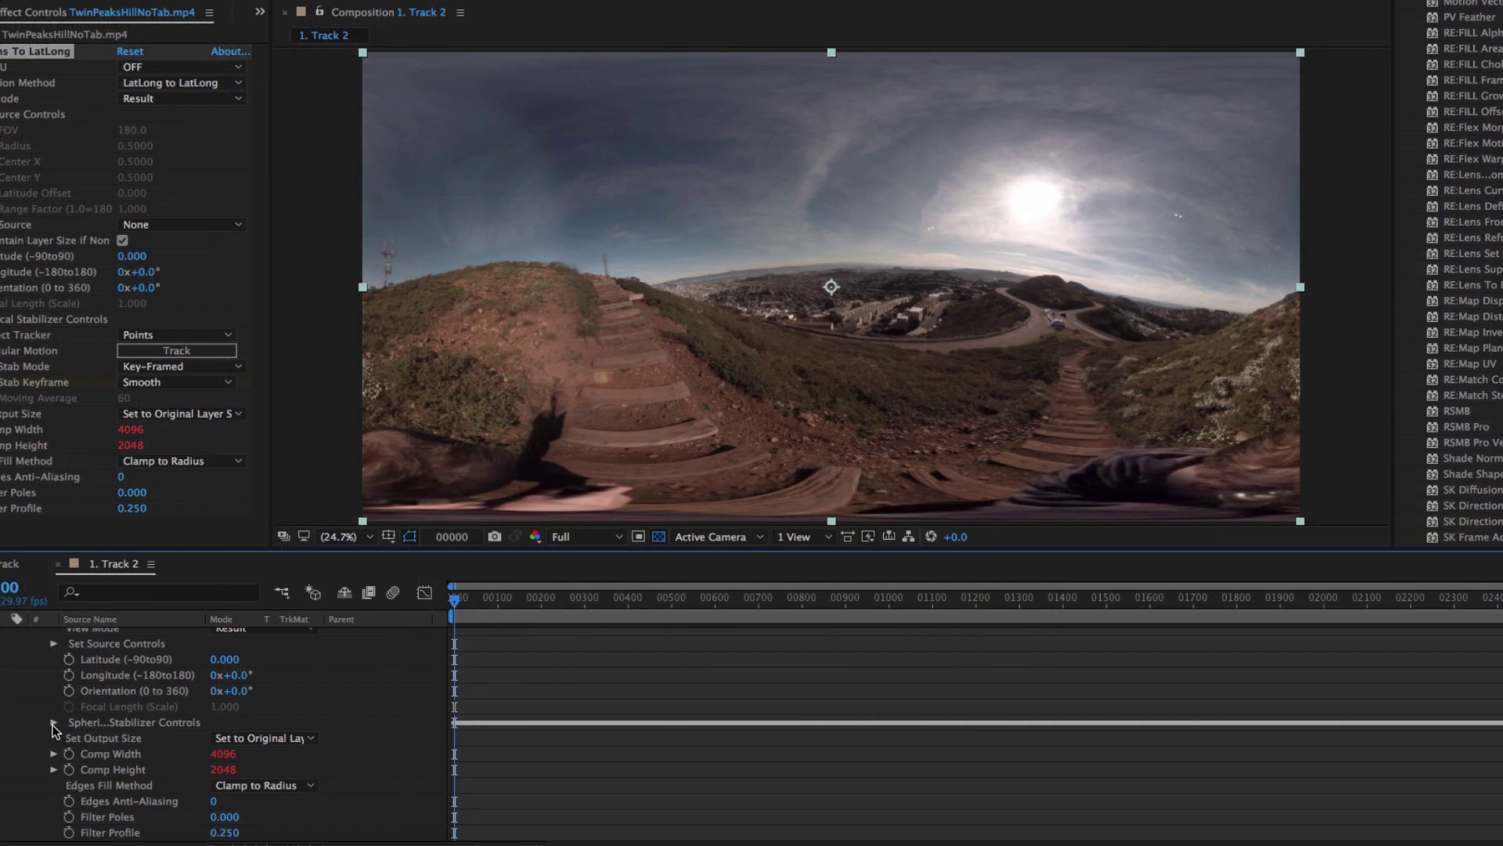
Reveal the stabilizer's rotation keyframes in the timeline and go to frame 569
click(52, 724)
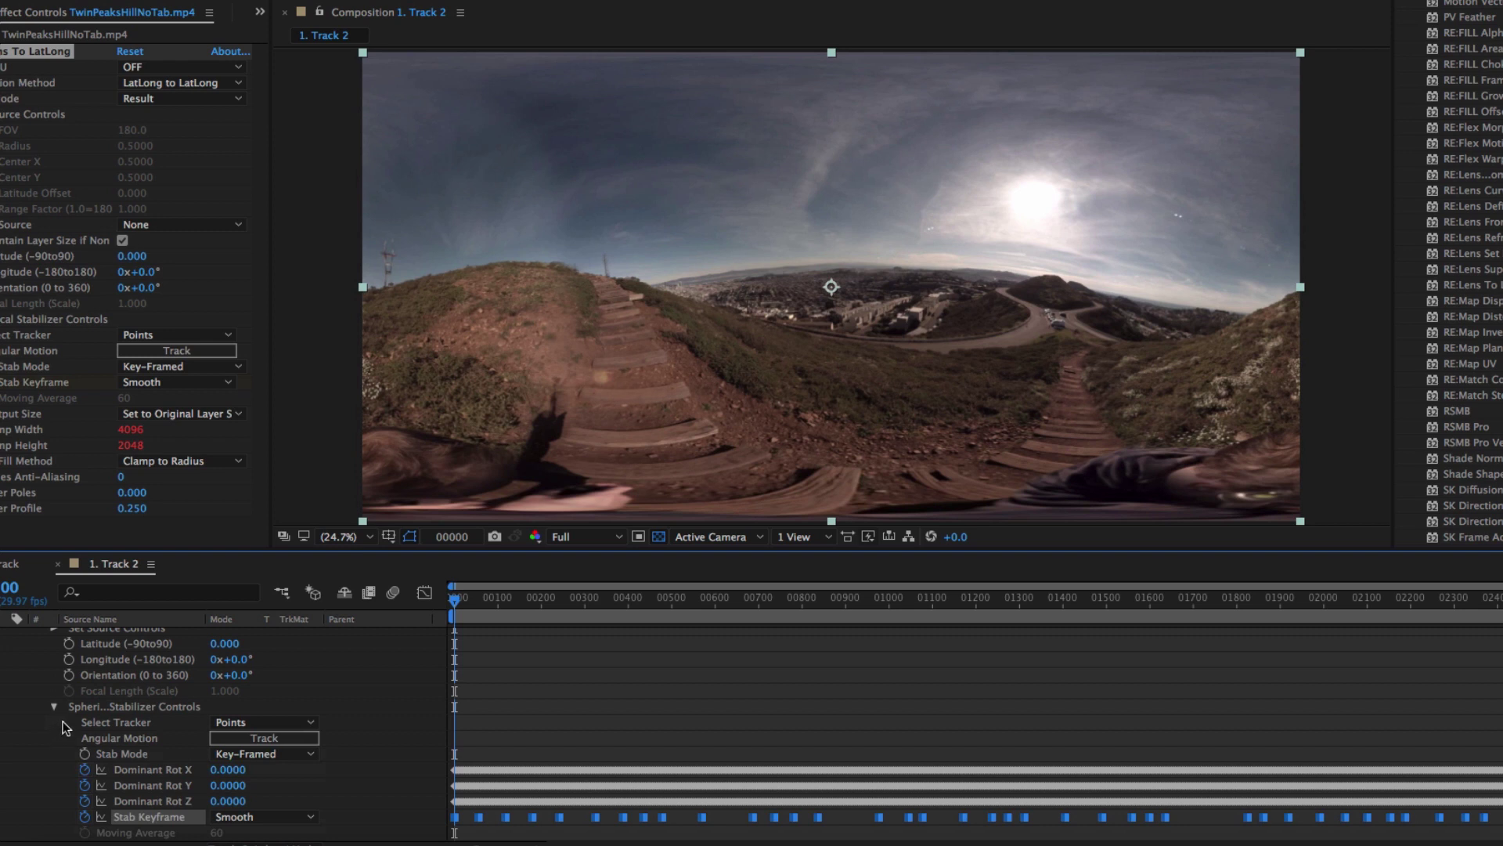
click(452, 536)
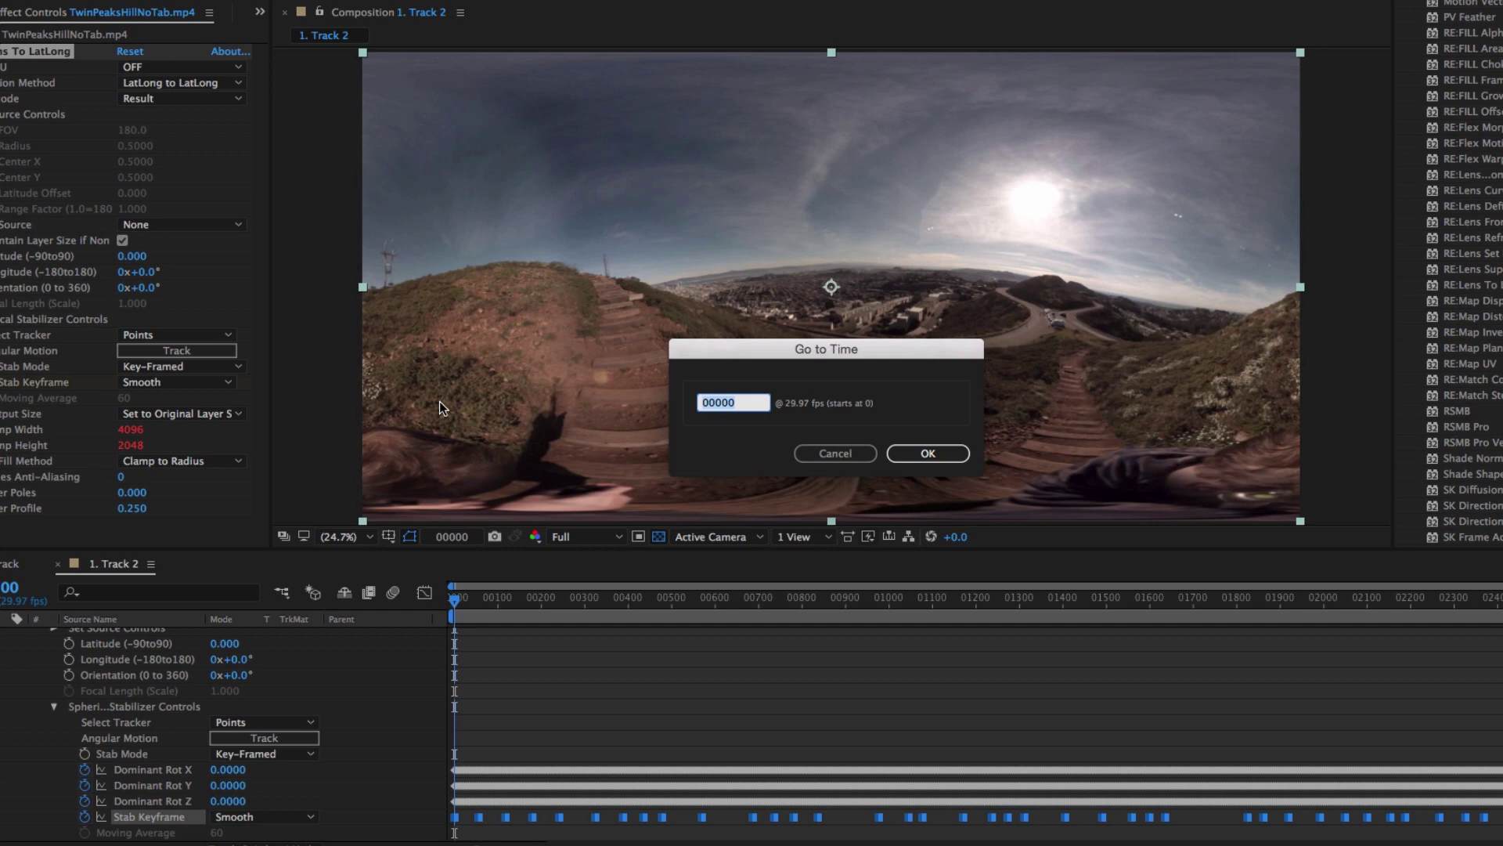
text(569)
key(Return)
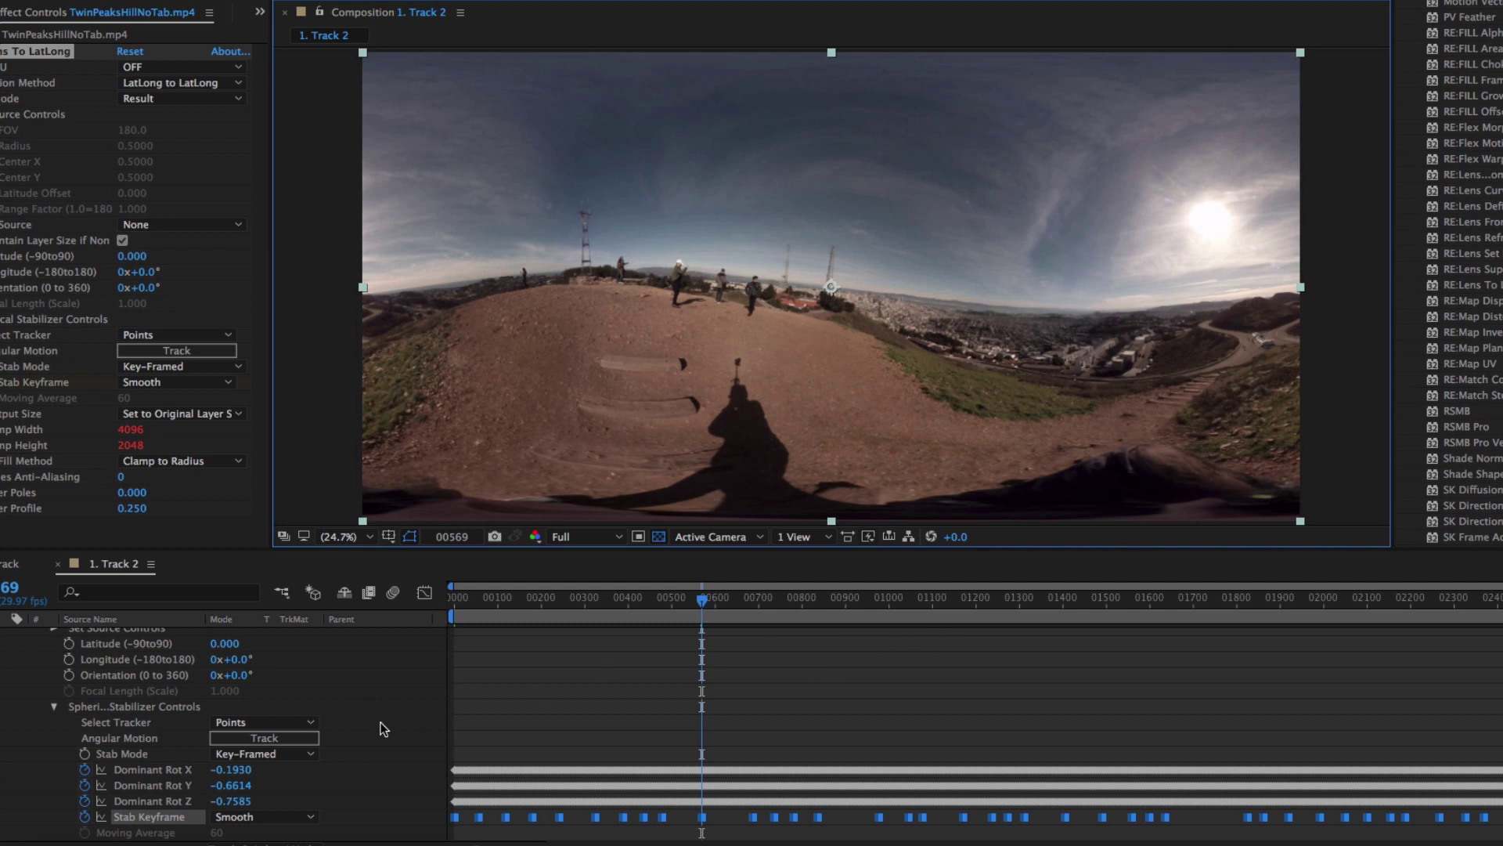
scroll(373, 689, down, 3)
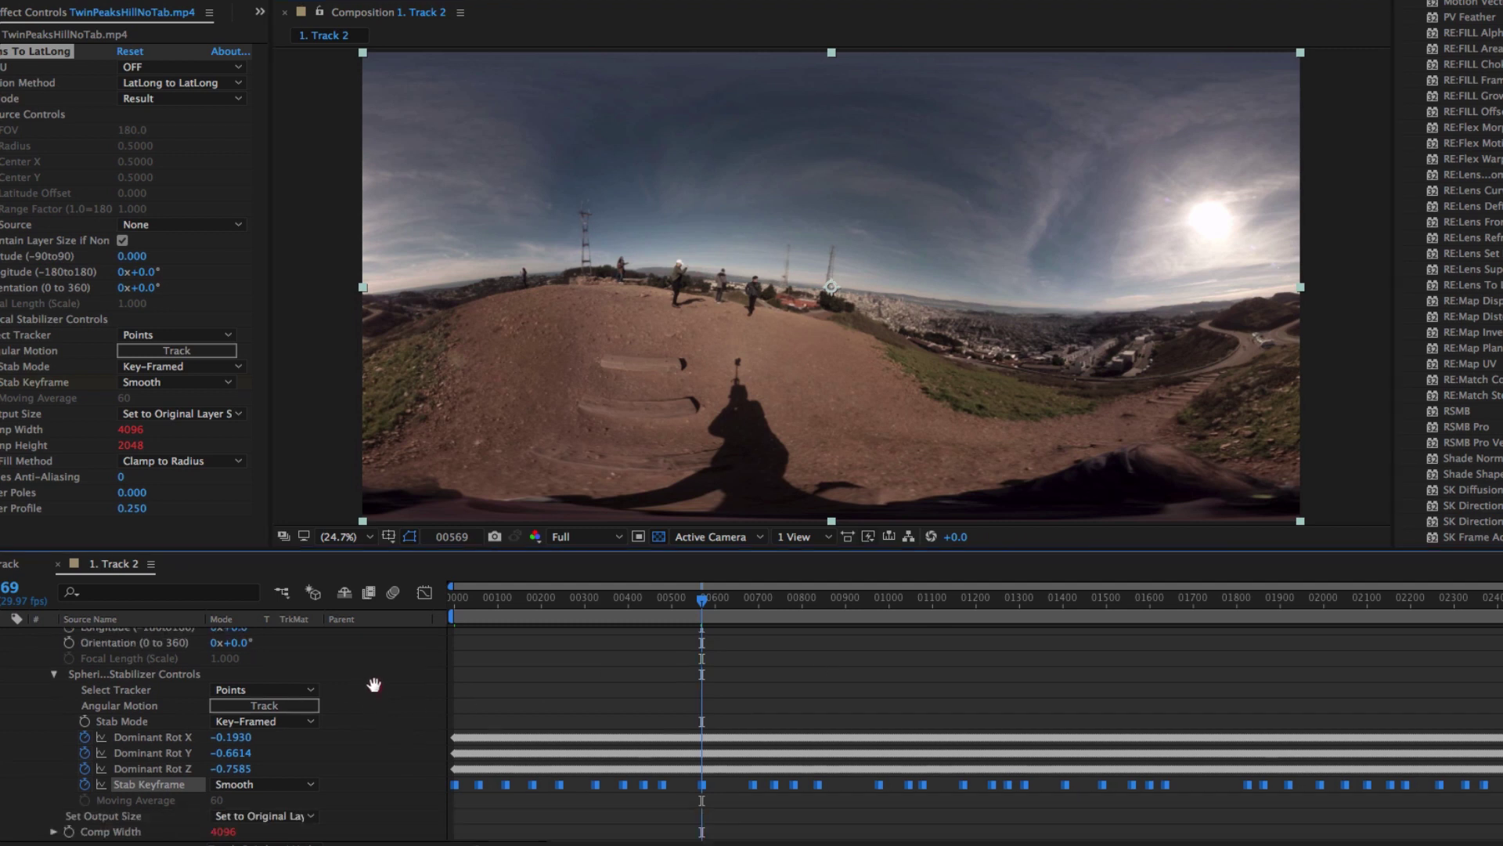
click(373, 686)
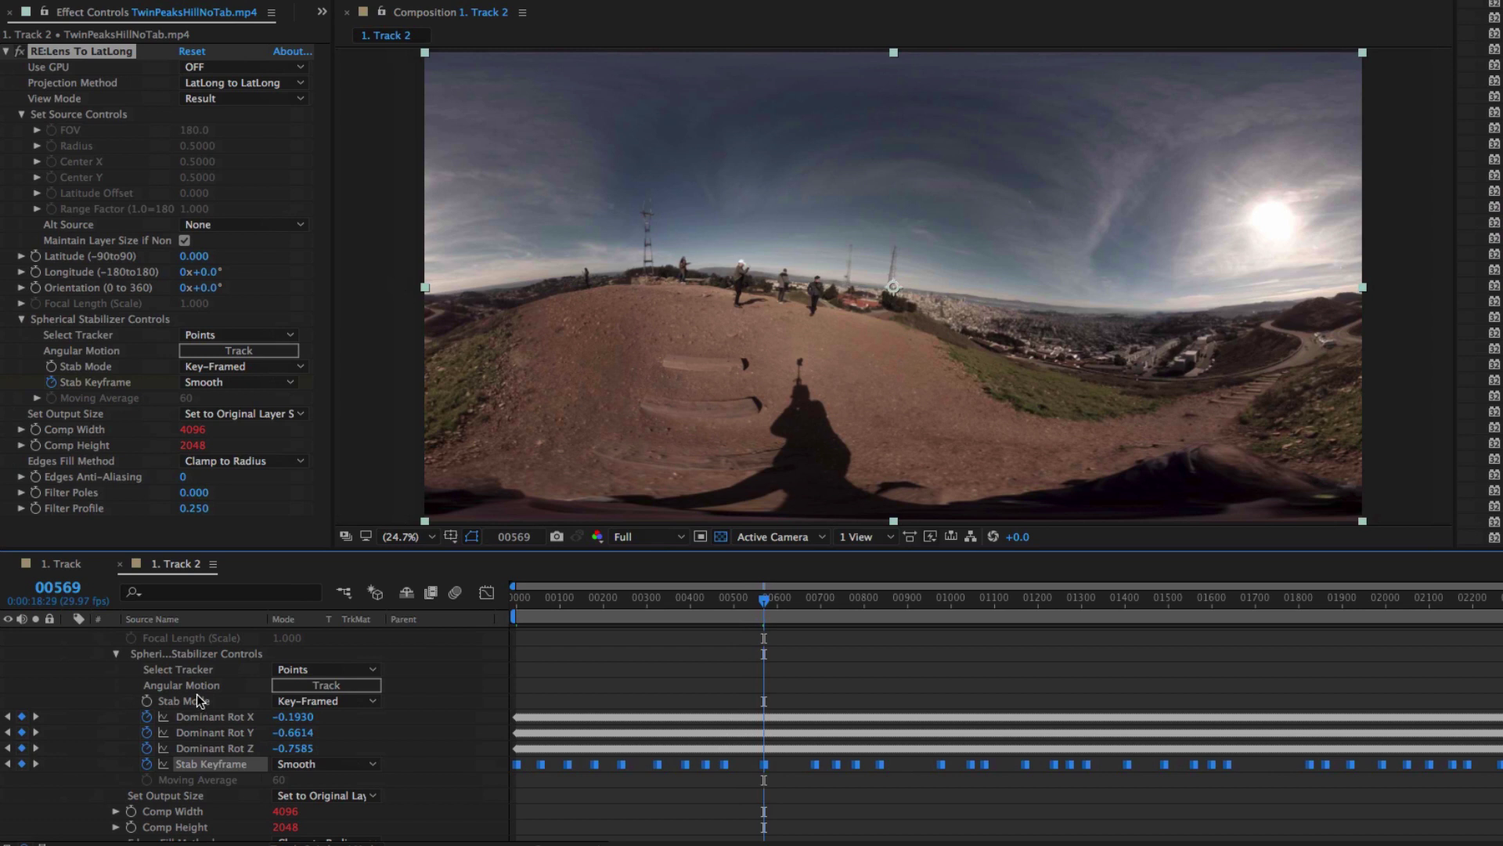
Step between Stab Keyframes, finishing on the previous keyframe at frame 00569
click(7, 764)
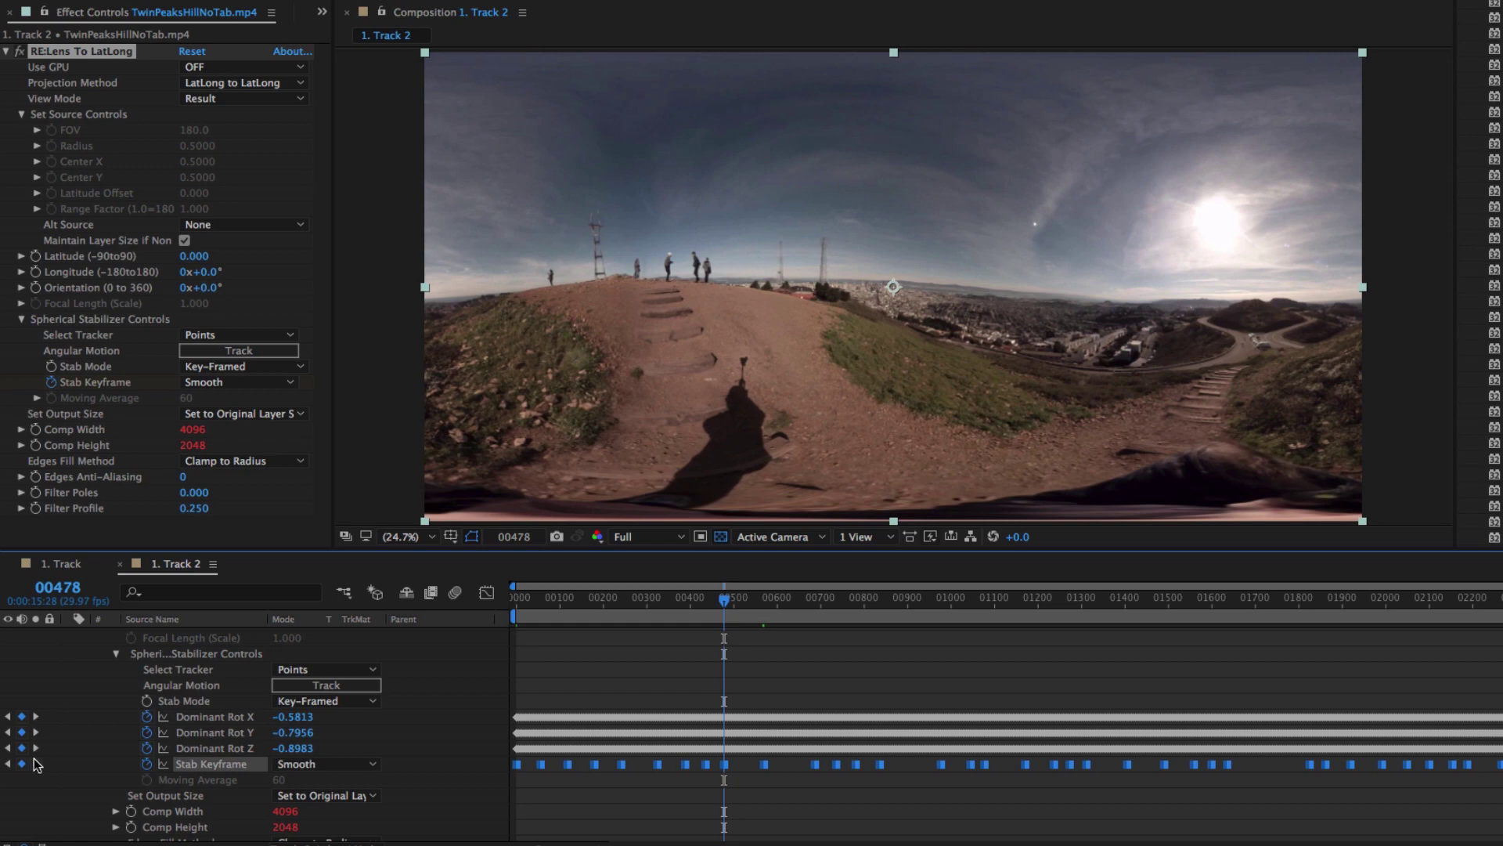
click(35, 764)
click(36, 764)
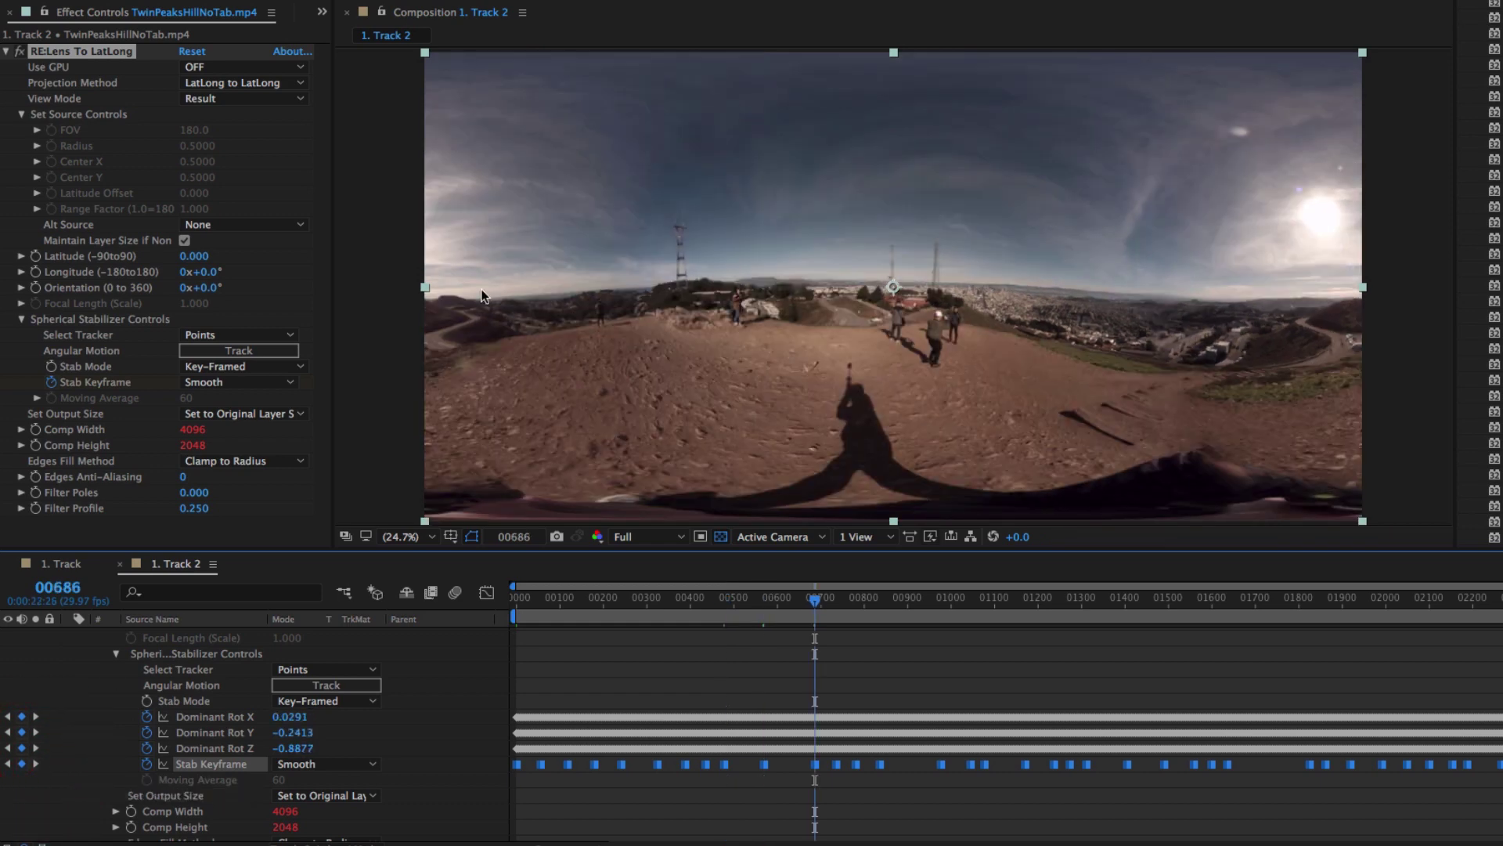
click(8, 763)
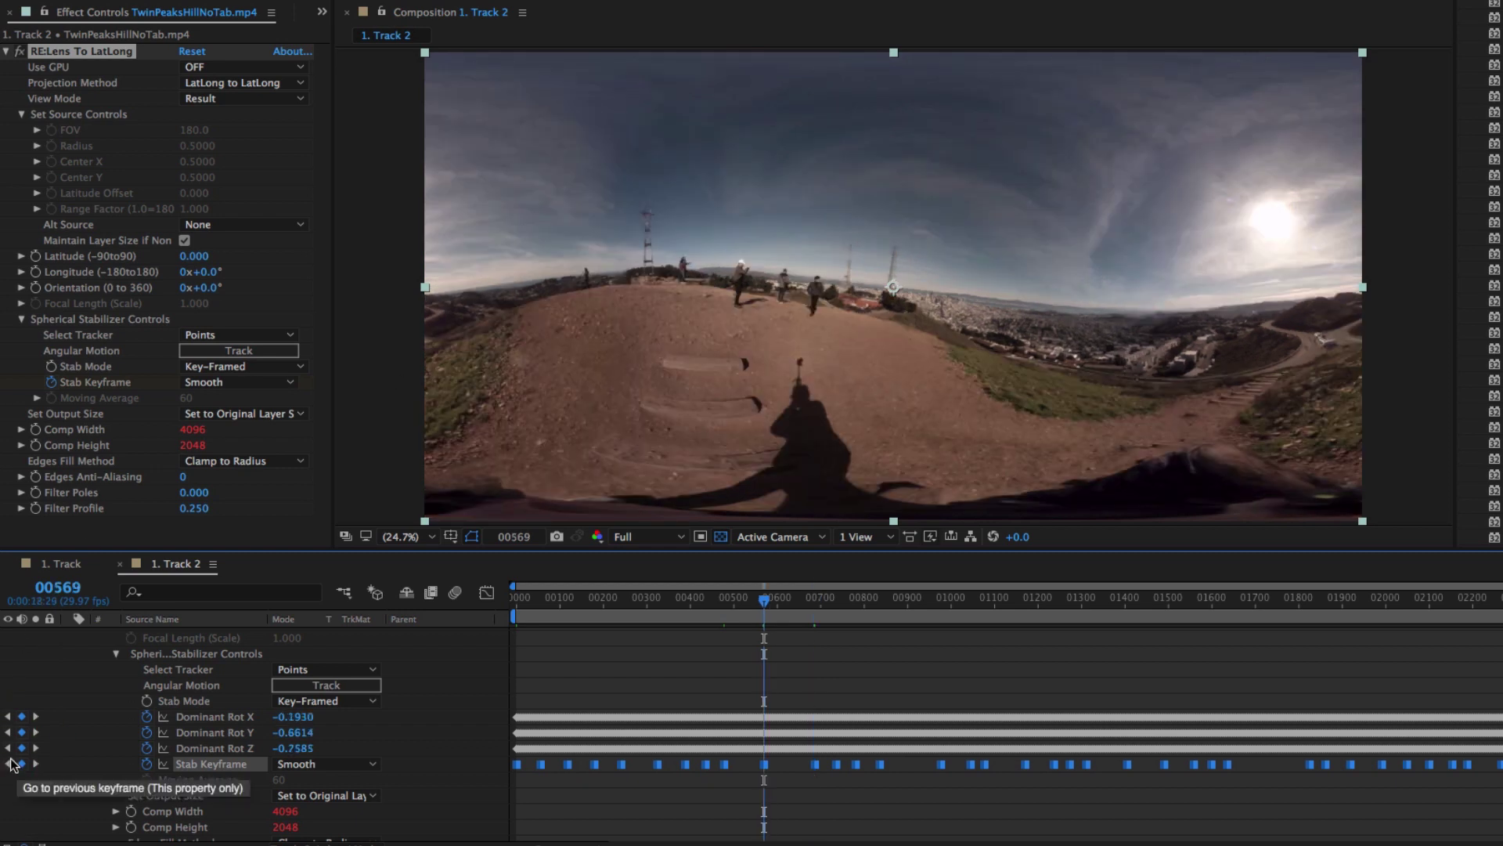
click(486, 592)
click(227, 719)
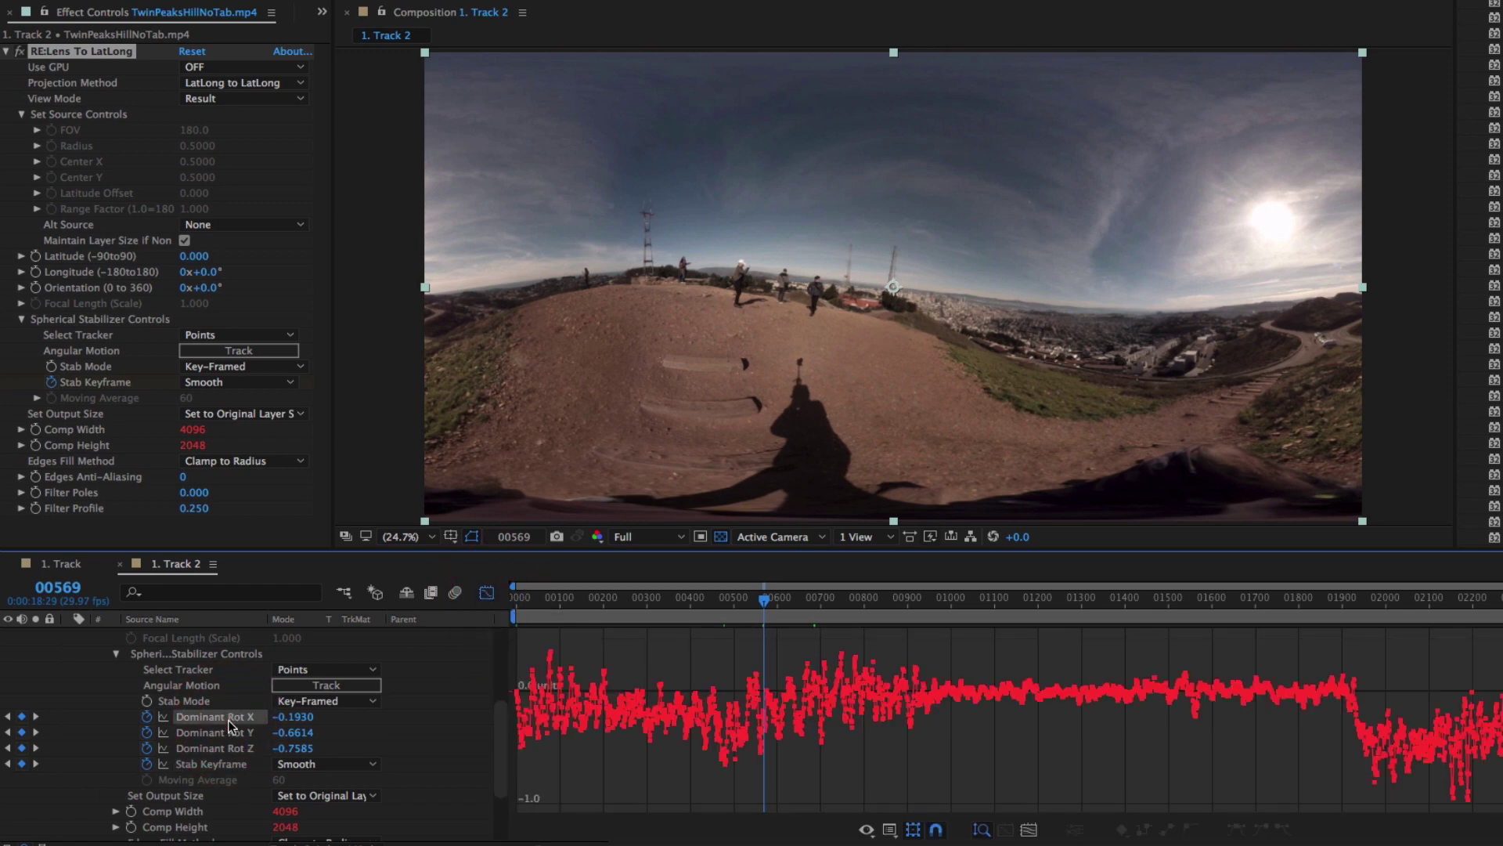
click(231, 733)
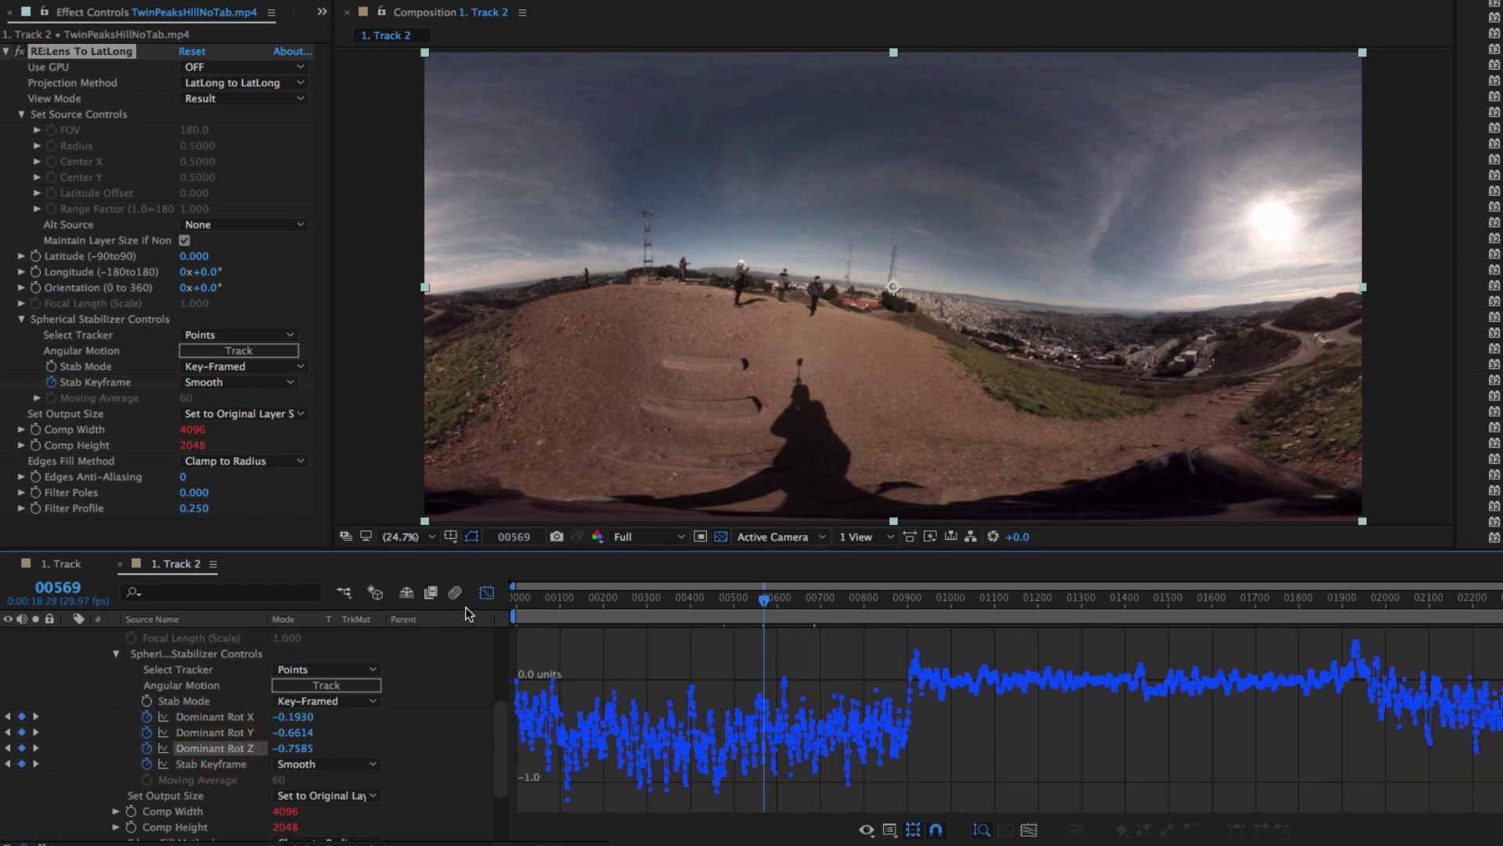
click(486, 593)
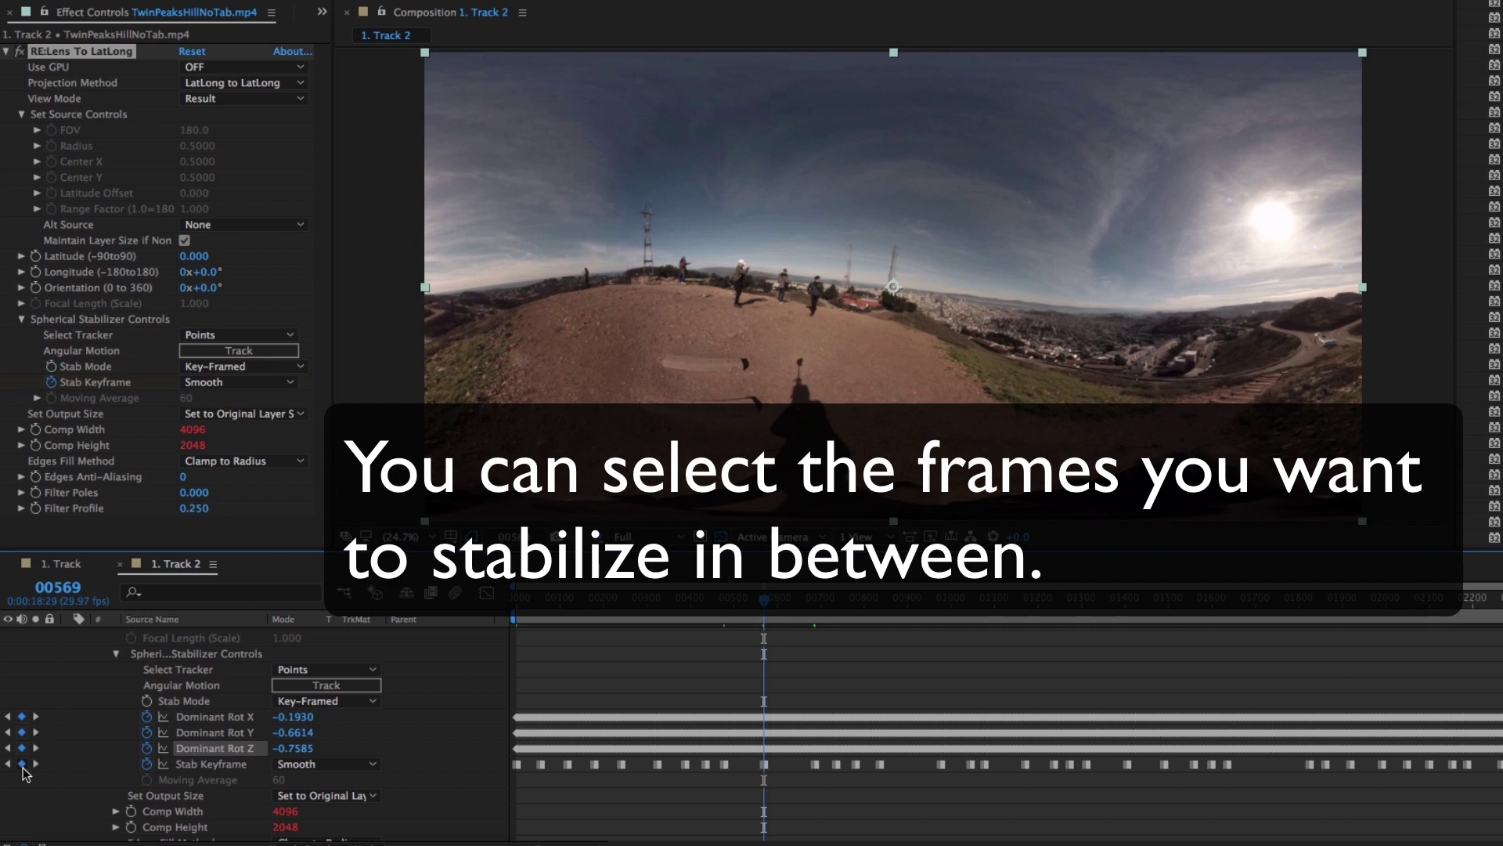
click(7, 766)
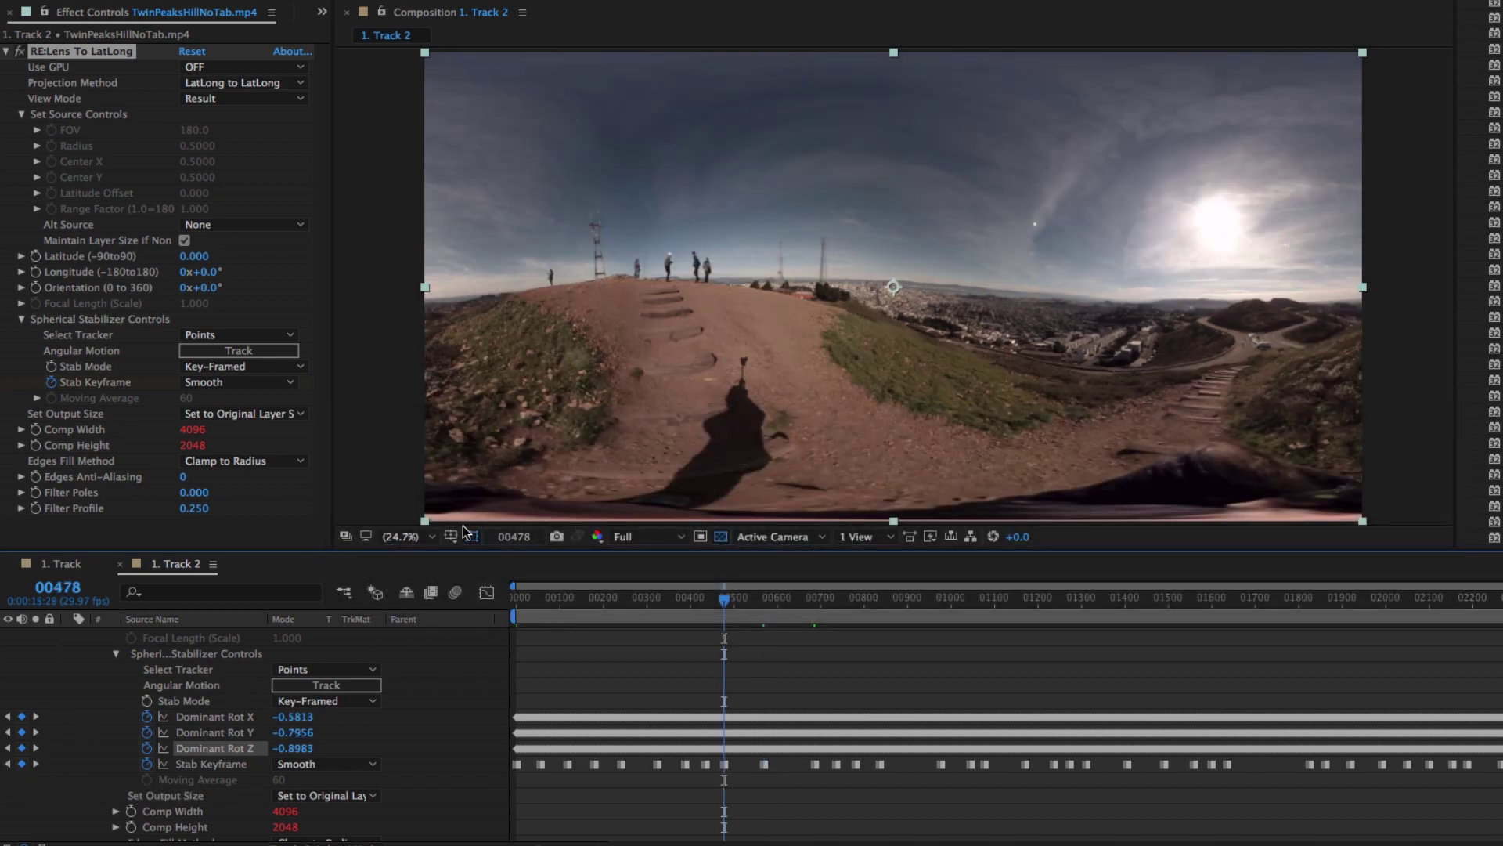
click(35, 765)
click(35, 764)
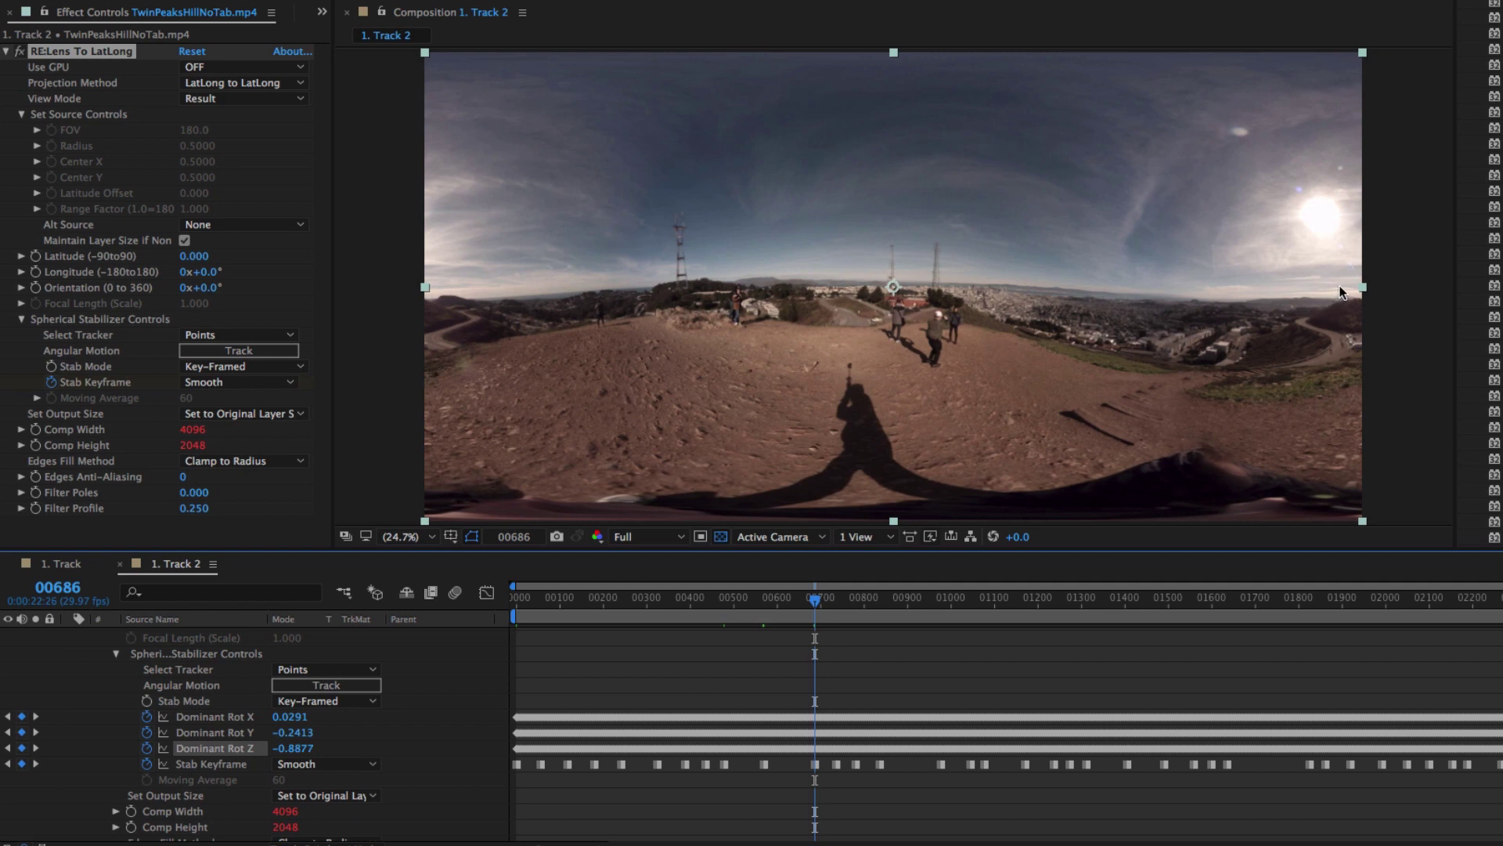
click(7, 764)
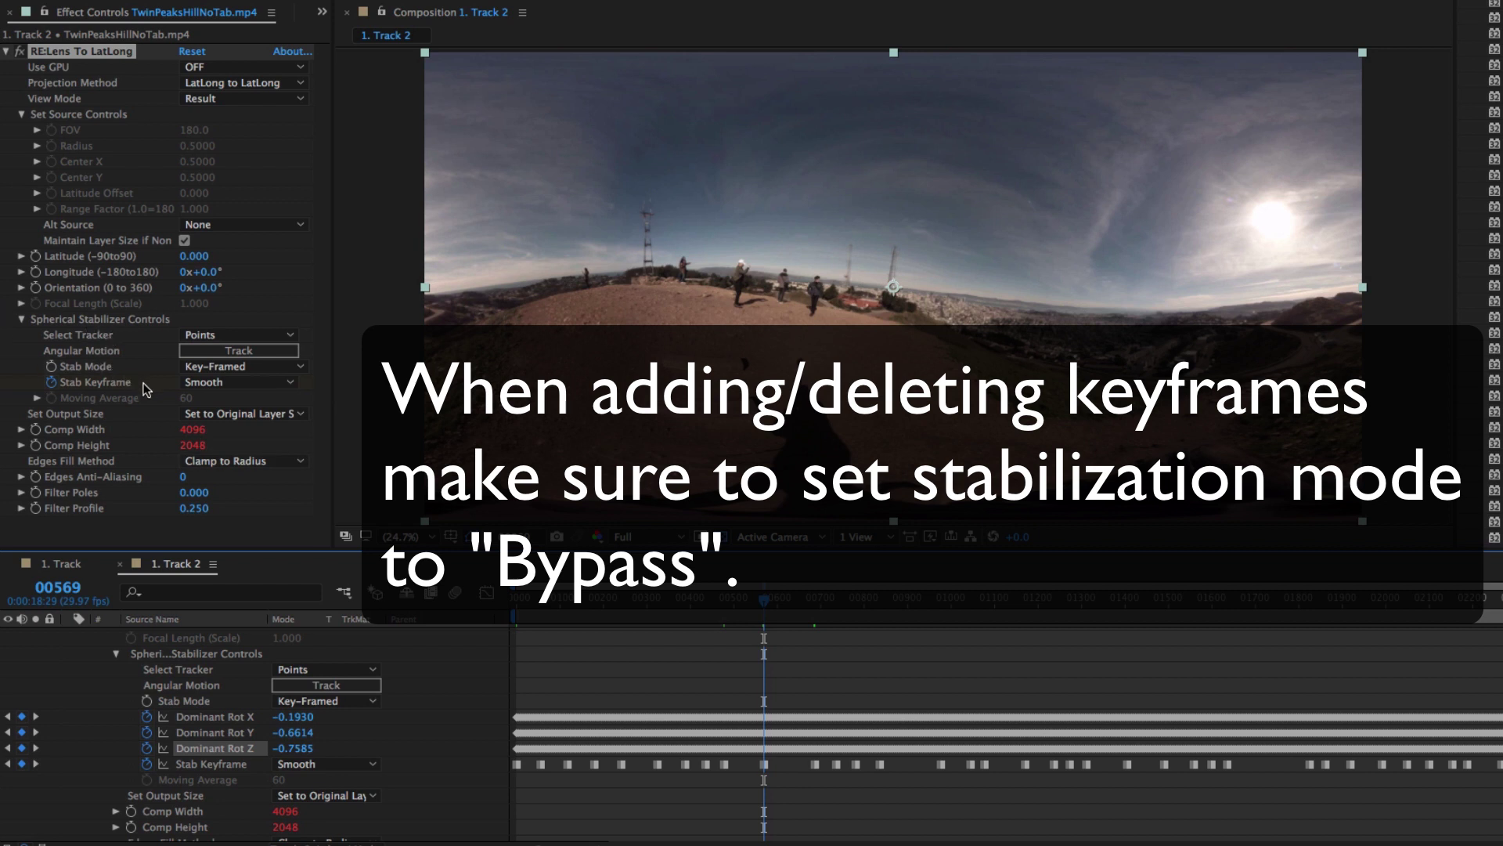
Change the Stab Mode dropdown in Effect Controls to Bypass
click(281, 368)
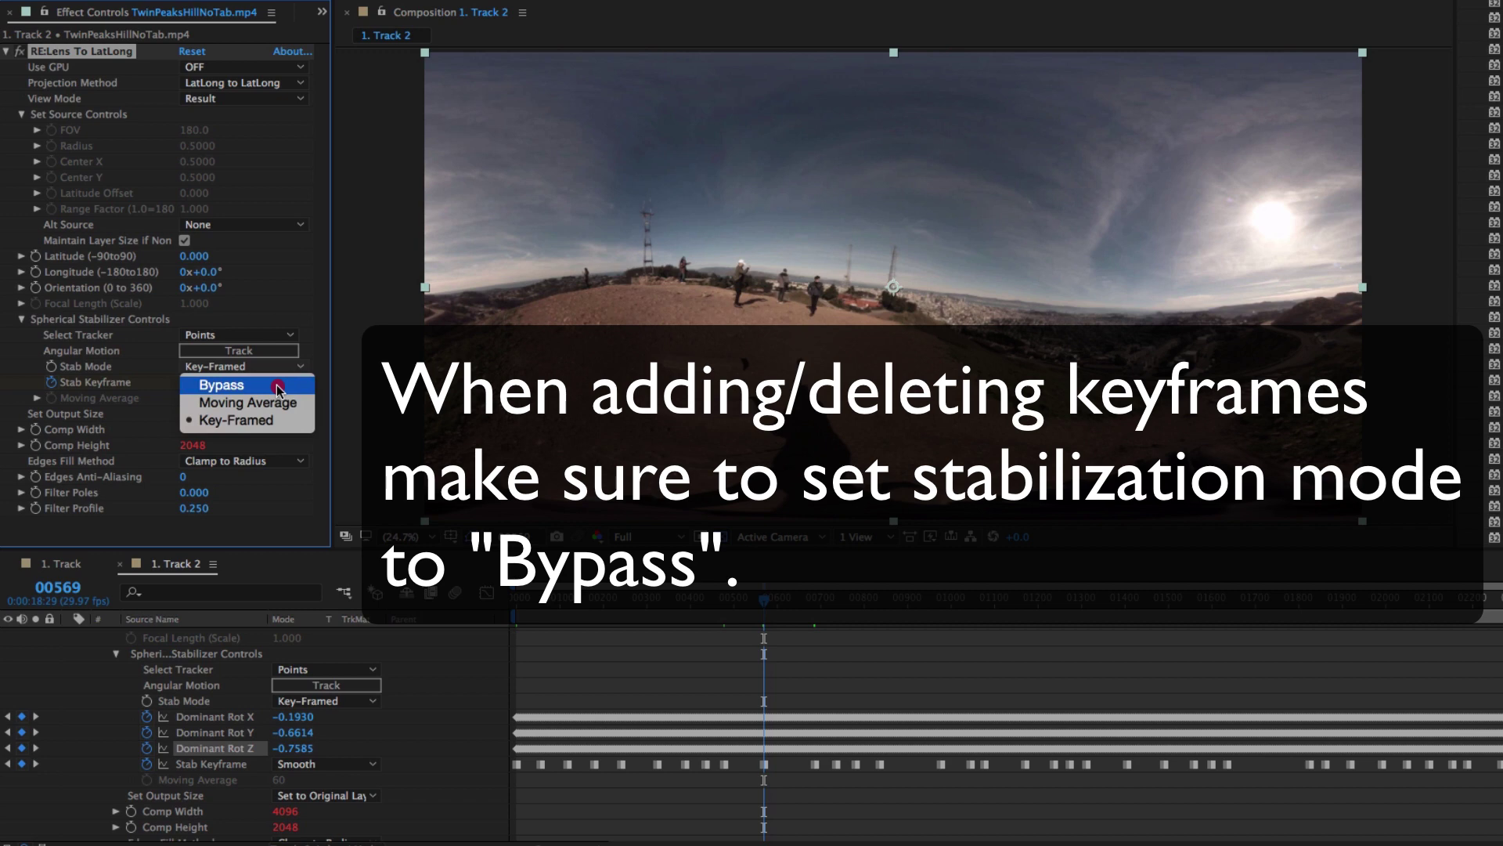
click(279, 386)
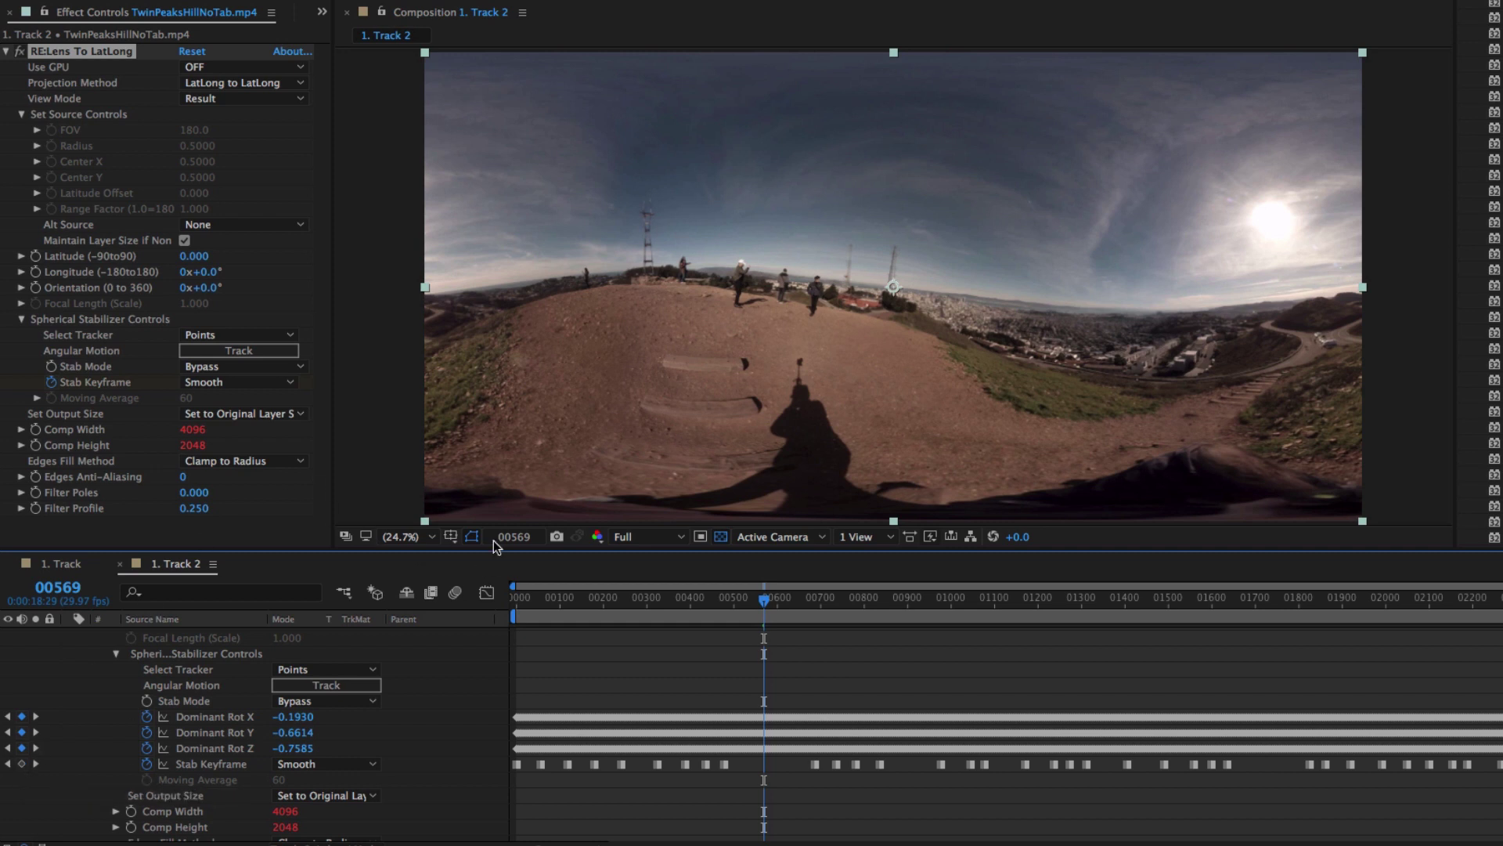
Add Stab Keyframes at frames 543 and 609, then set Stab Mode back to Key-Framed
click(517, 539)
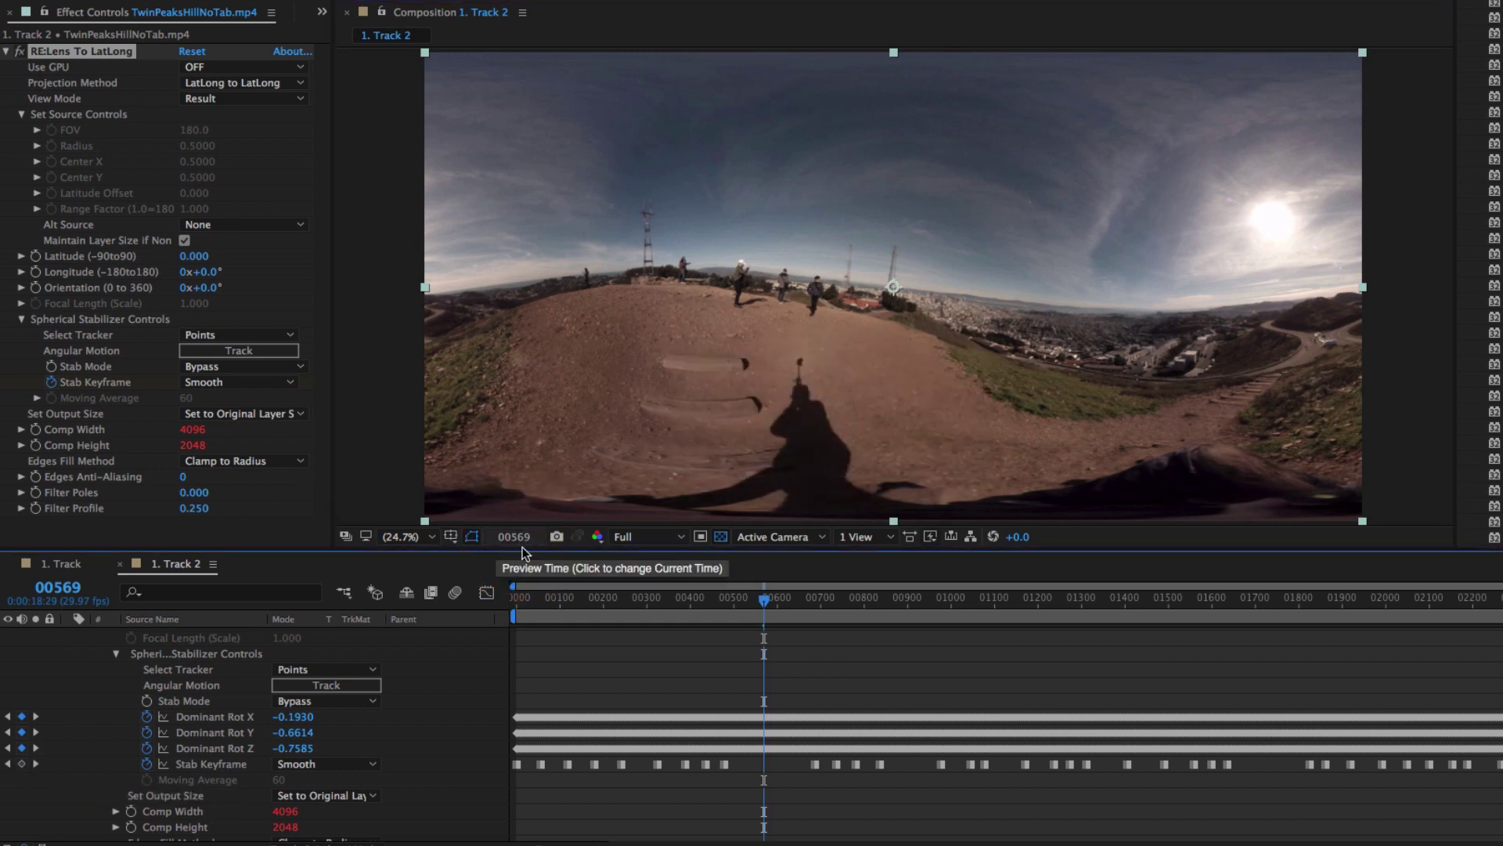
text(543)
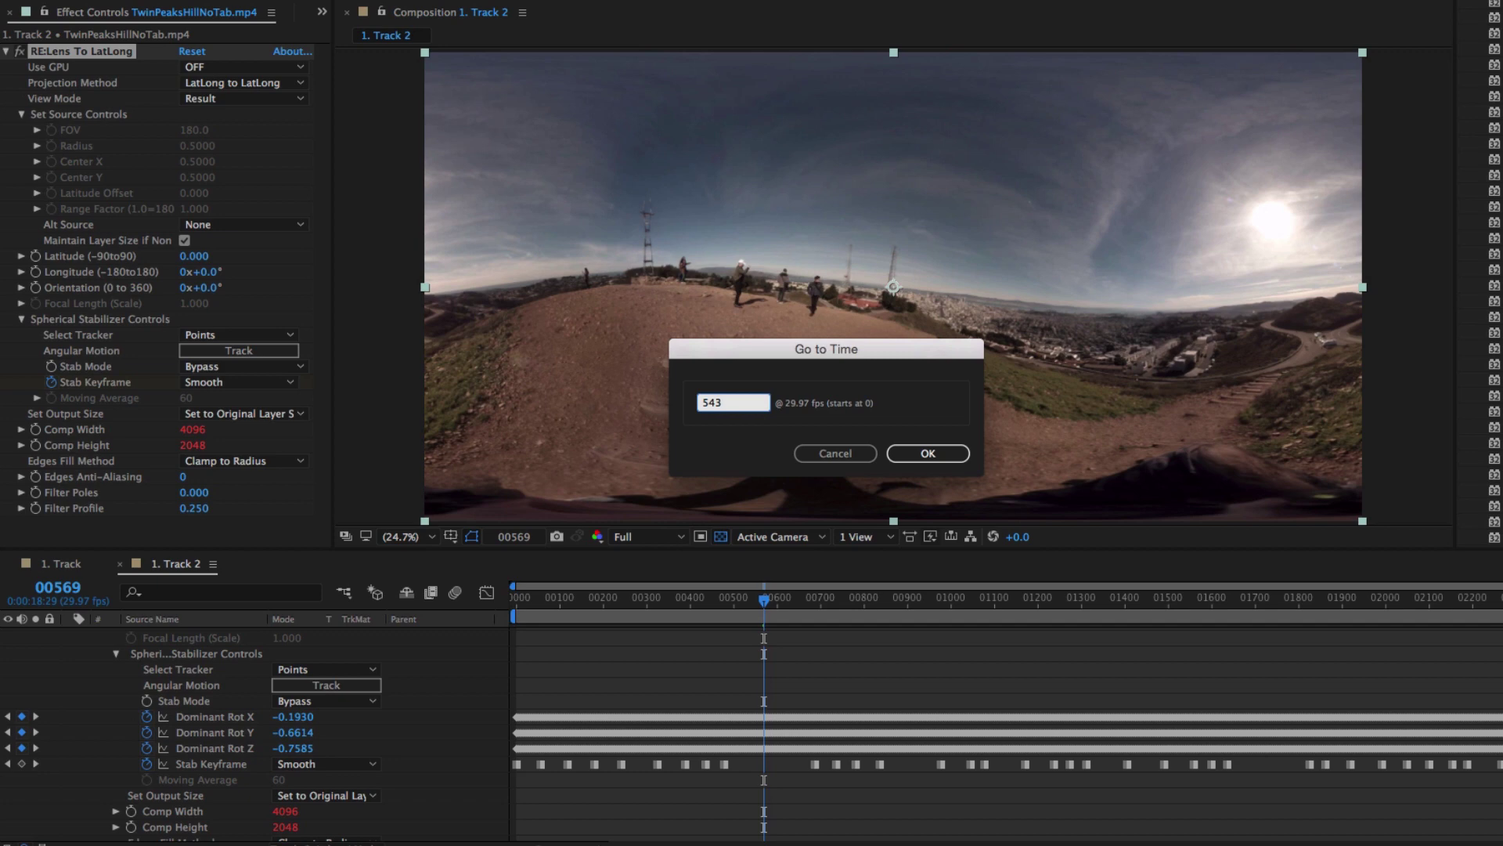
key(Return)
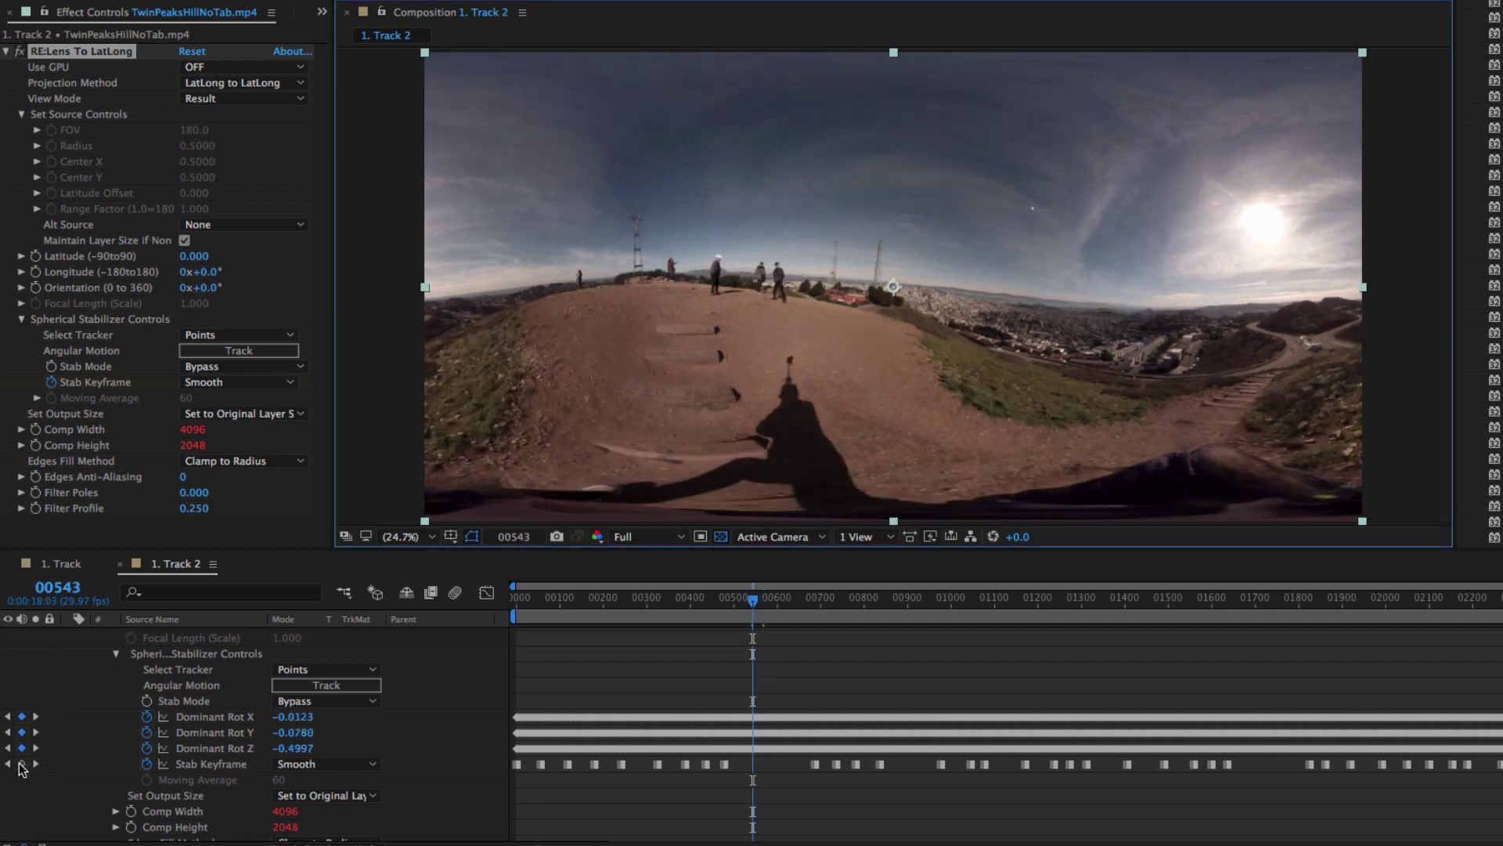
click(21, 763)
click(514, 537)
text(609)
key(Return)
click(21, 764)
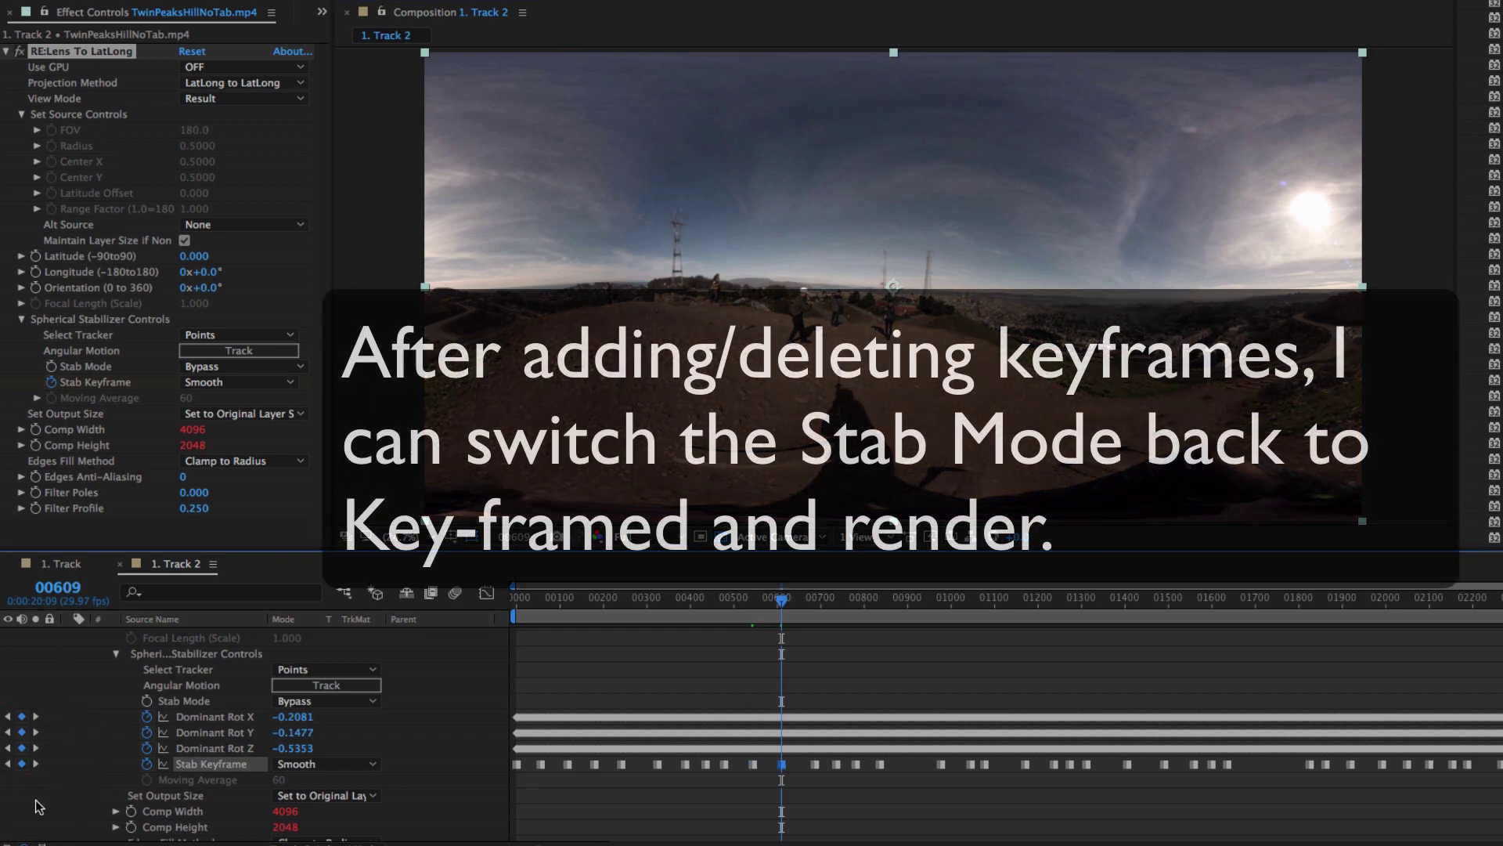
click(243, 367)
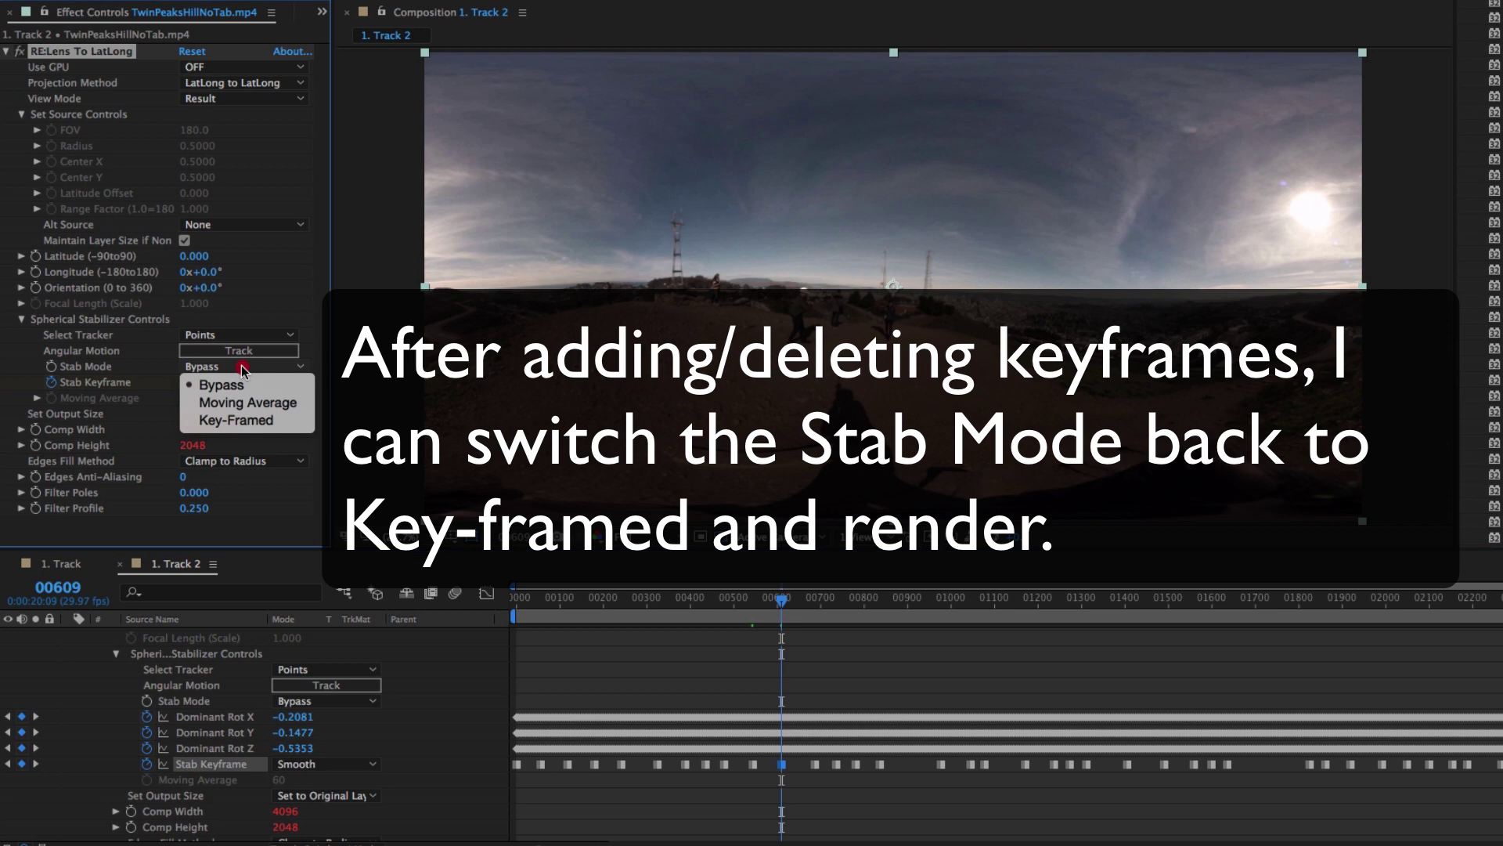
click(239, 420)
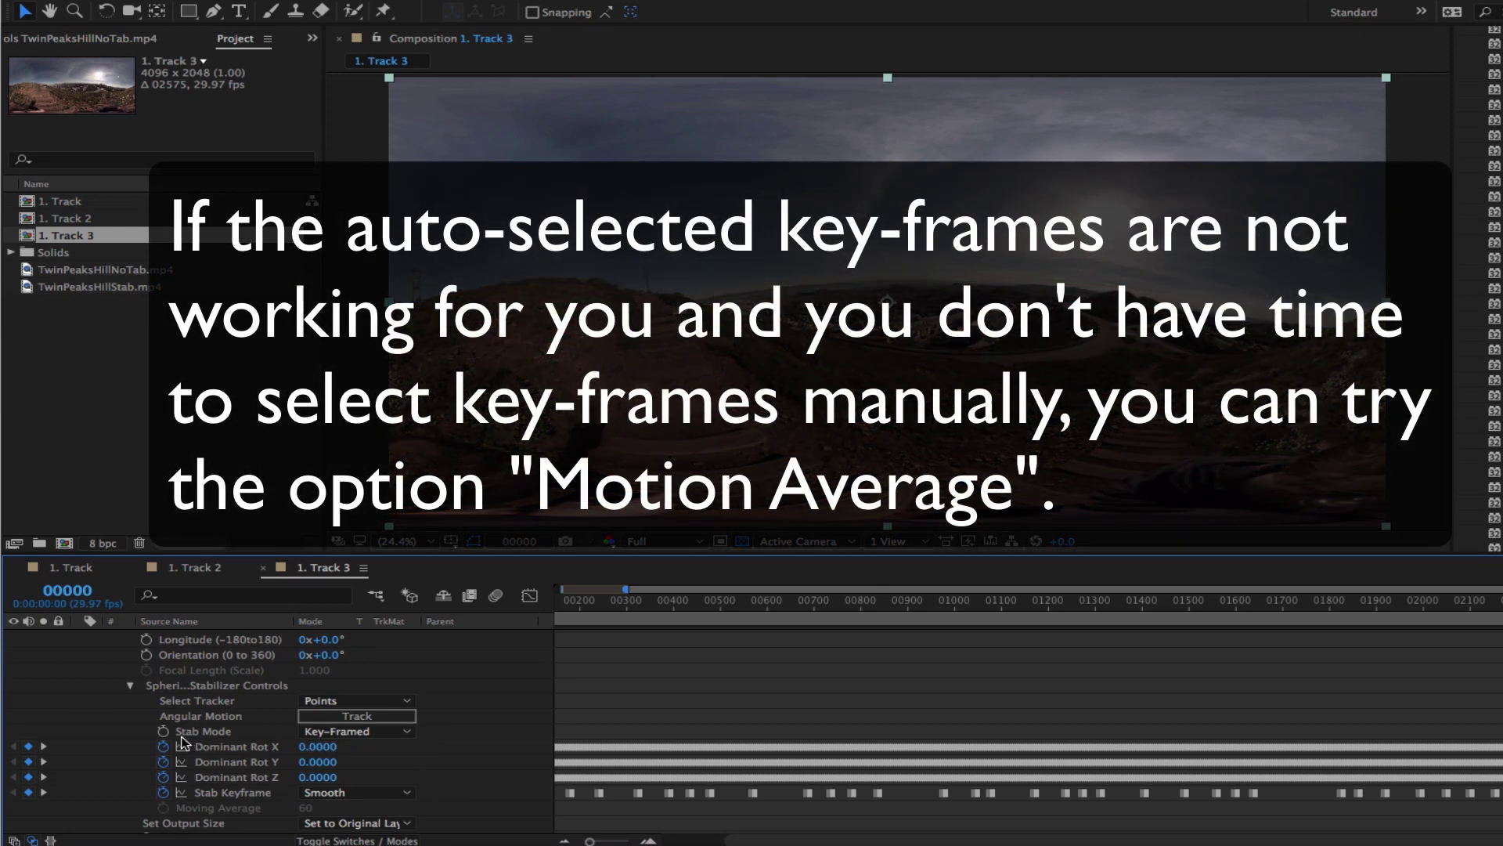
Set Track 3's Stab Mode to Moving Average and edit the Moving Average value
click(344, 732)
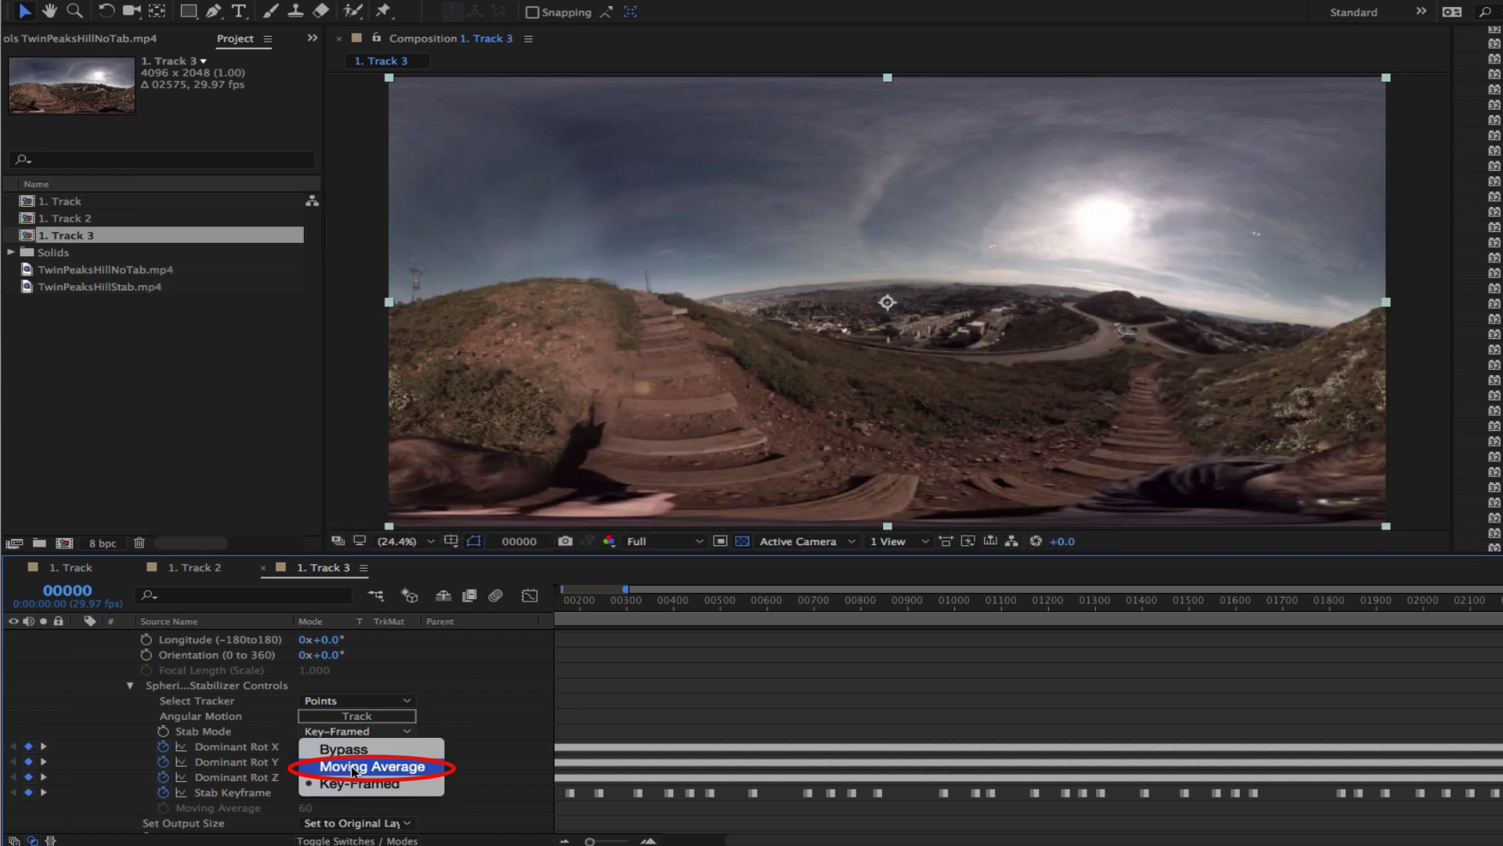
click(352, 767)
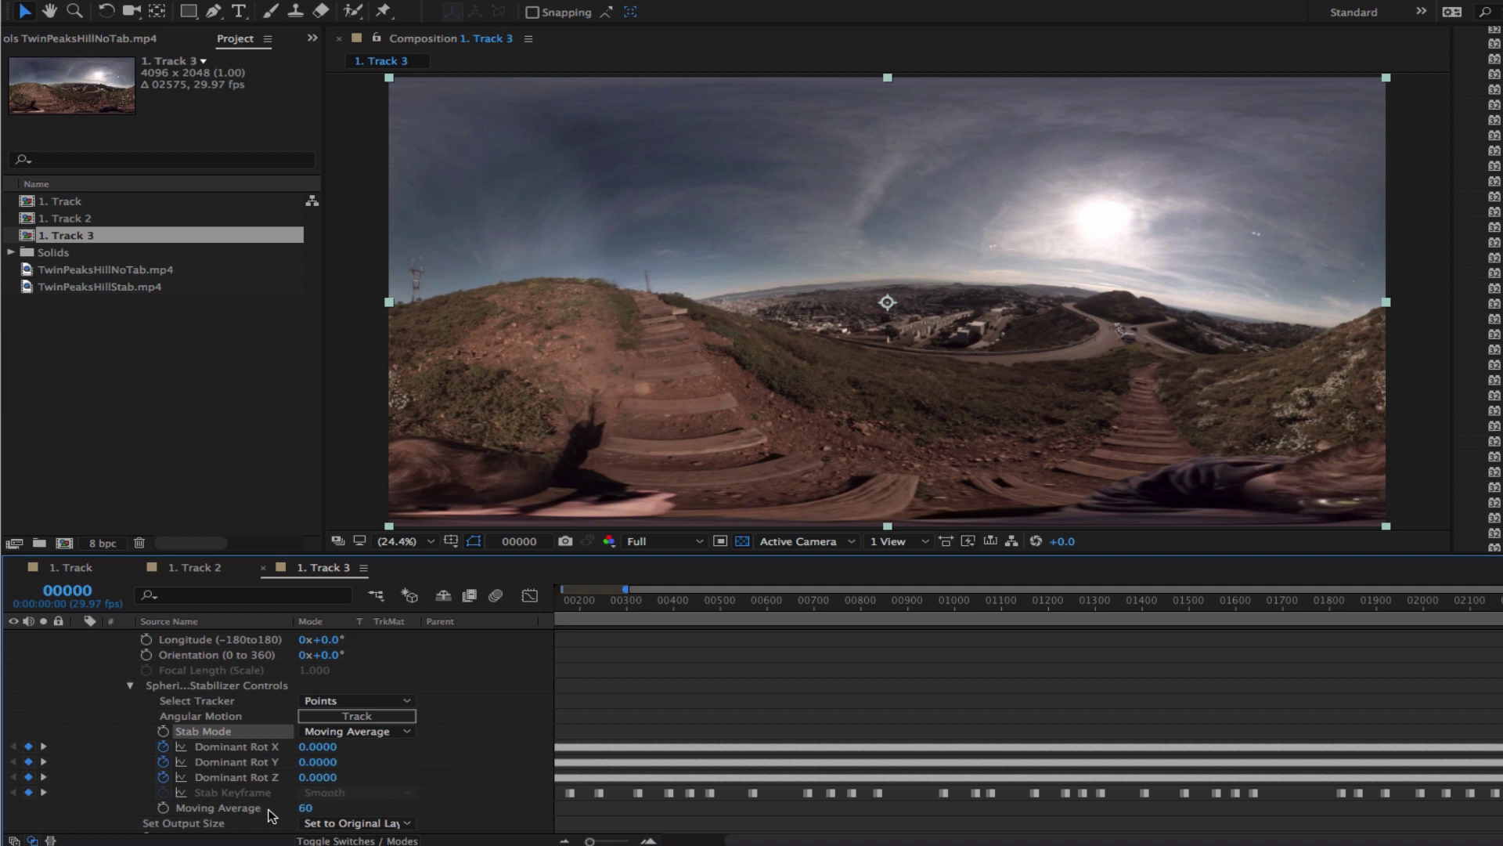
mouse_move(304, 811)
mouse_down()
mouse_move(321, 808)
mouse_move(303, 808)
mouse_up()
click(304, 808)
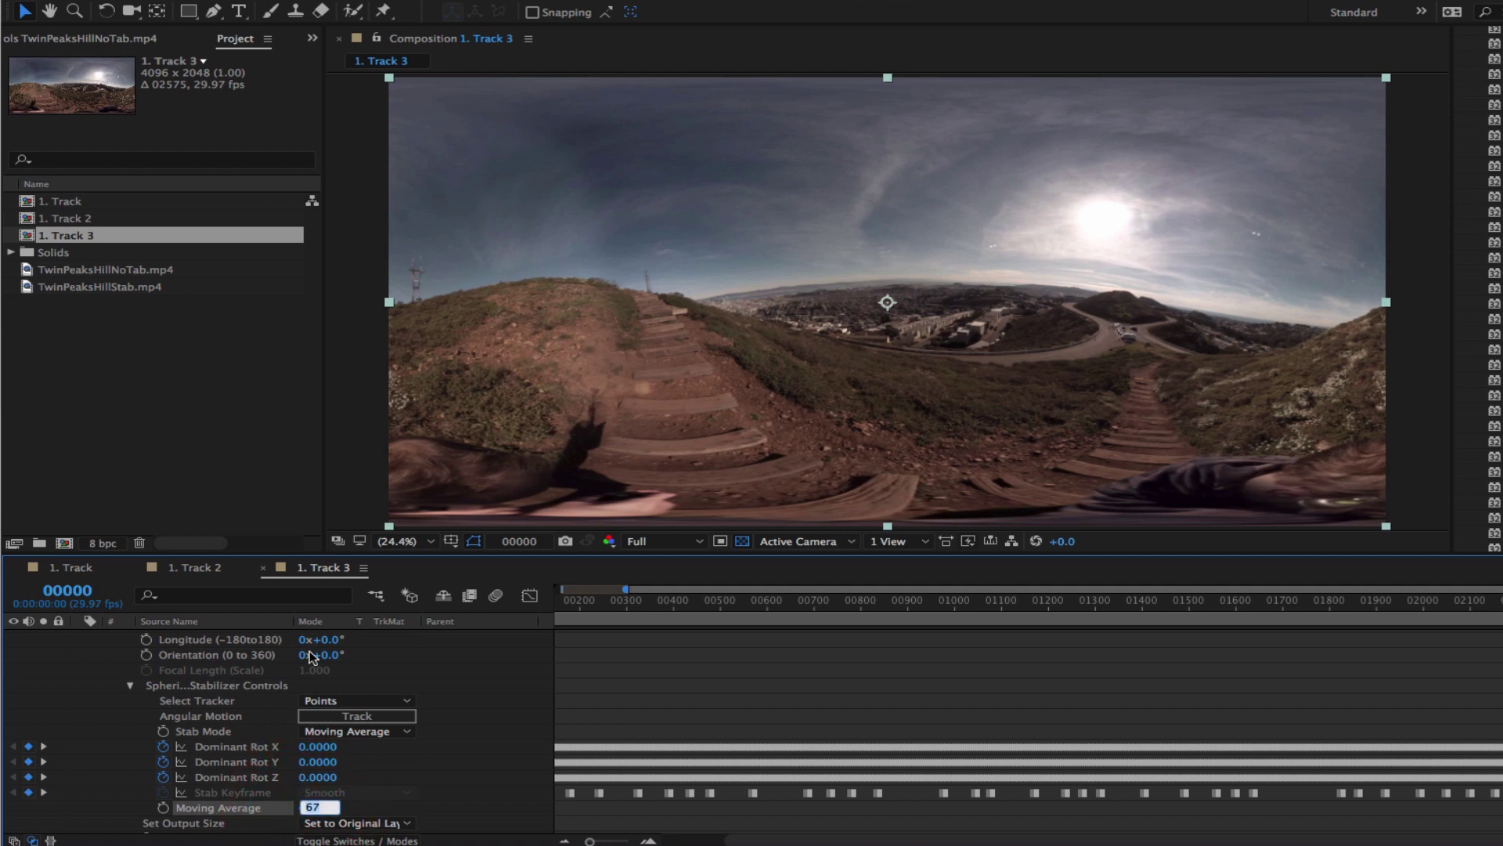